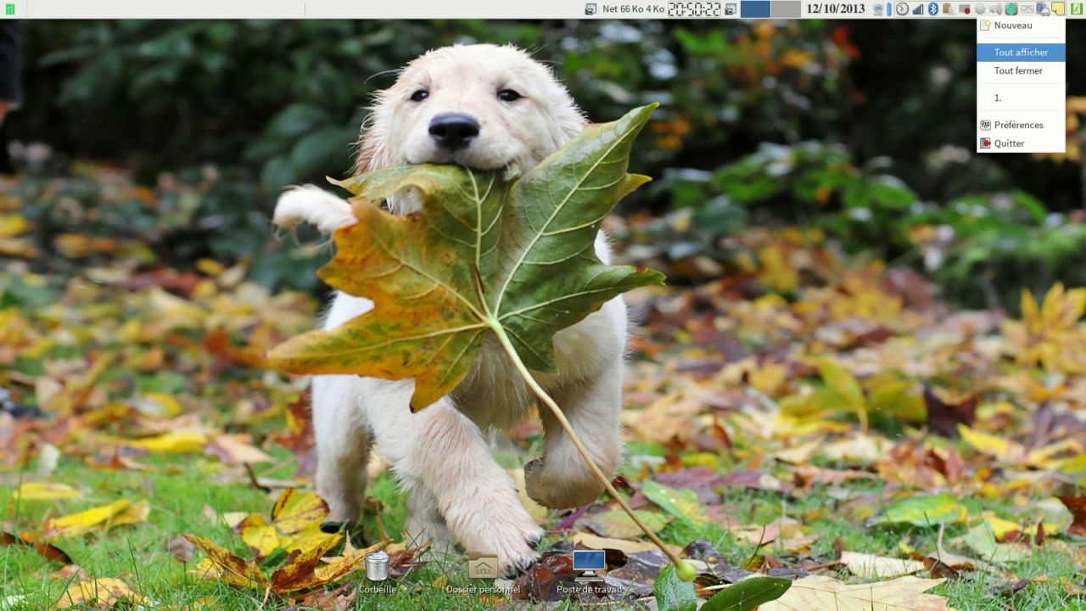
Show all the existing sticky notes on the desktop.
{"action": "left_click", "coordinate": [1016, 52]}
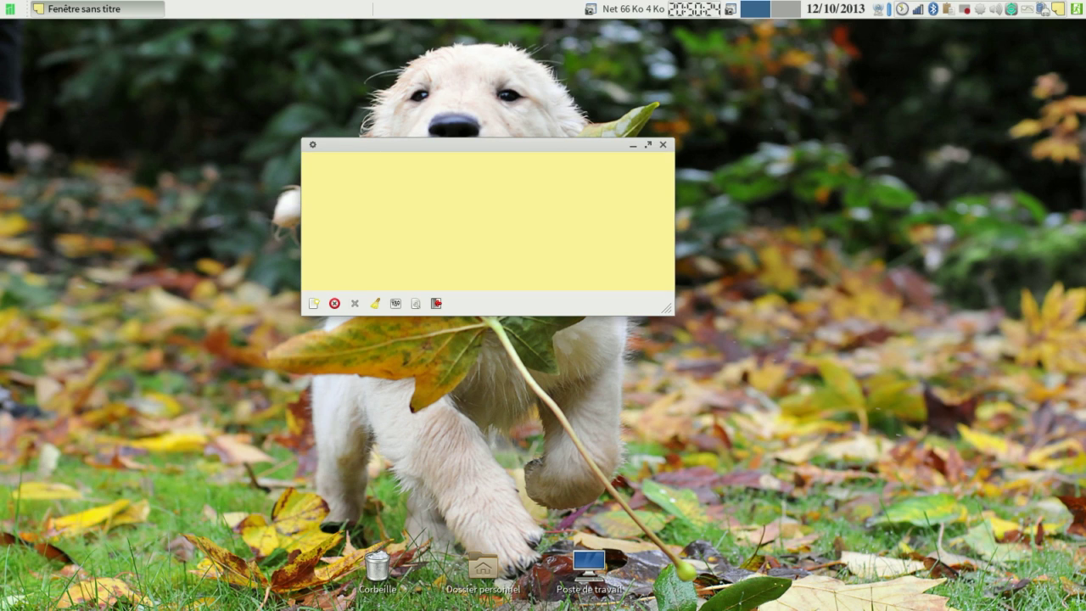
{"action": "type", "text": "qu'est"}
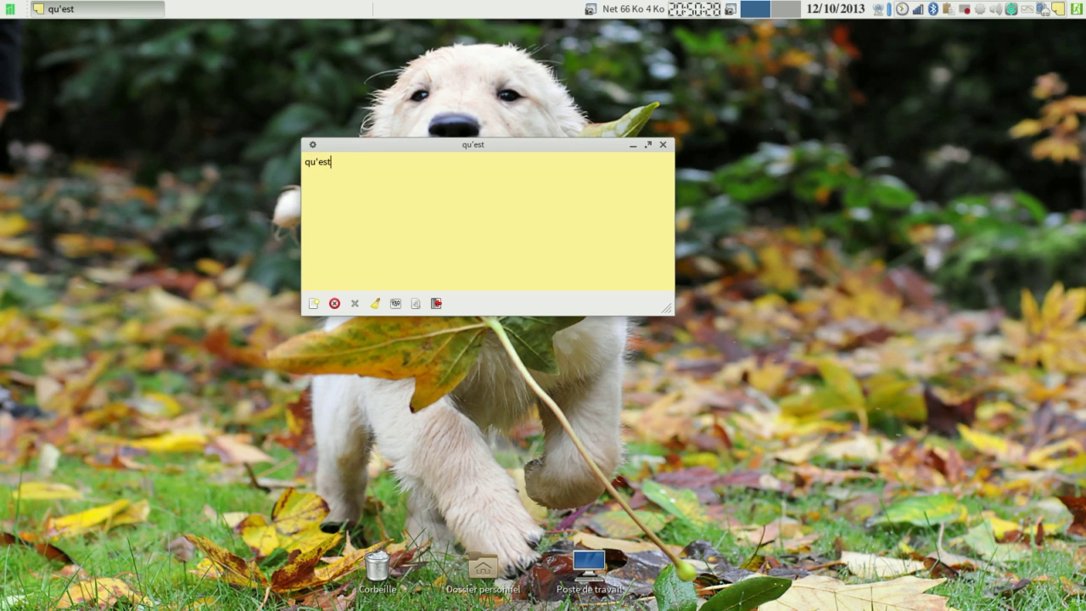
{"action": "type", "text": " qu'on fa"}
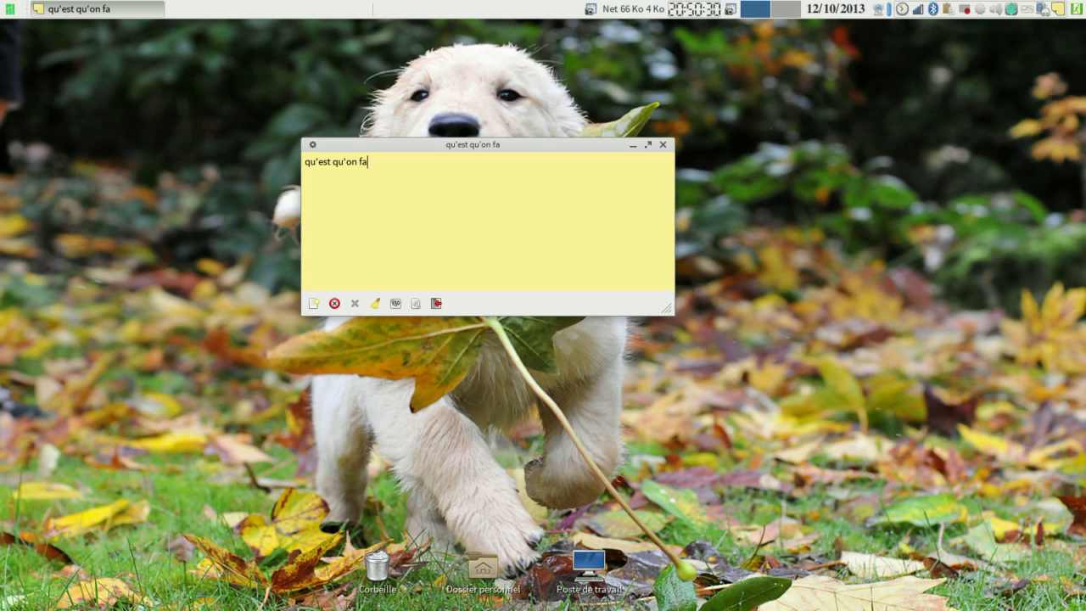
{"action": "key", "text": "BackSpace"}
{"action": "key", "text": "BackSpace"}
{"action": "type", "text": "va"}
{"action": "key", "text": "Return"}
{"action": "type", "text": "list"}
{"action": "key", "text": "BackSpace"}
{"action": "key", "text": "BackSpace"}
{"action": "key", "text": "BackSpace"}
{"action": "key", "text": "BackSpace"}
{"action": "key", "text": "BackSpace"}
{"action": "key", "text": "BackSpace"}
{"action": "key", "text": "BackSpace"}
{"action": "key", "text": "BackSpace"}
{"action": "key", "text": "BackSpace"}
{"action": "key", "text": "BackSpace"}
{"action": "key", "text": "BackSpace"}
{"action": "key", "text": "BackSpace"}
{"action": "key", "text": "BackSpace"}
{"action": "key", "text": "BackSpace"}
{"action": "key", "text": "BackSpace"}
{"action": "key", "text": "BackSpace"}
{"action": "key", "text": "BackSpace"}
{"action": "key", "text": "BackSpace"}
{"action": "key", "text": "BackSpace"}
{"action": "key", "text": "BackSpace"}
Title the empty note "liste de course" and leave a blank line beneath it.
{"action": "type", "text": "liste d"}
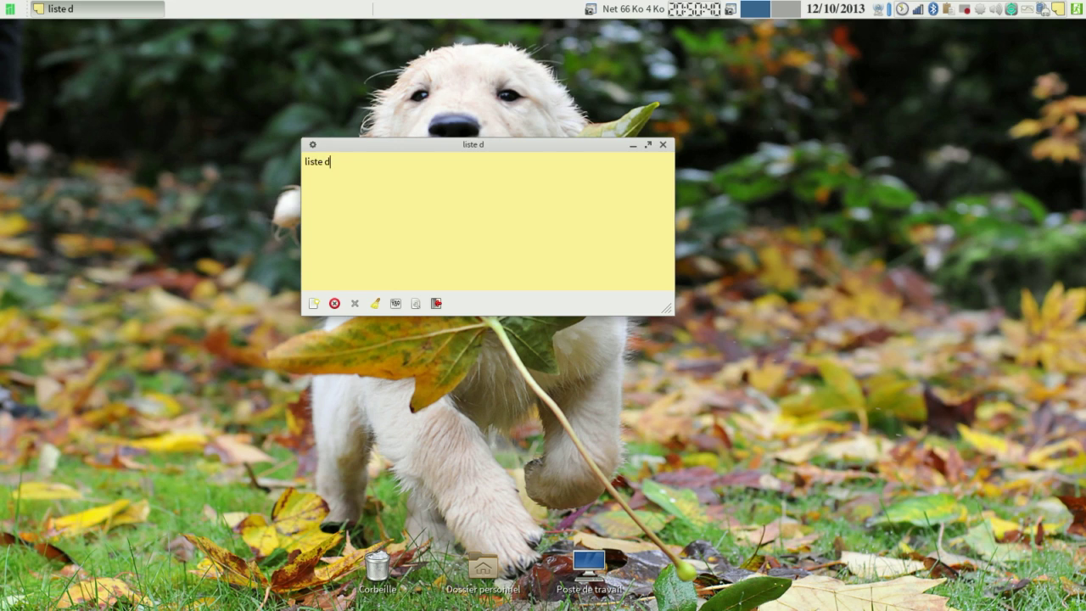
{"action": "type", "text": "e cource"}
{"action": "key", "text": "BackSpace"}
{"action": "key", "text": "BackSpace"}
{"action": "type", "text": "se"}
{"action": "key", "text": "Return"}
{"action": "key", "text": "Return"}
List tomates, haricots, fromage and etc on separate lines under the note's title.
{"action": "type", "text": "tomates"}
{"action": "key", "text": "Return"}
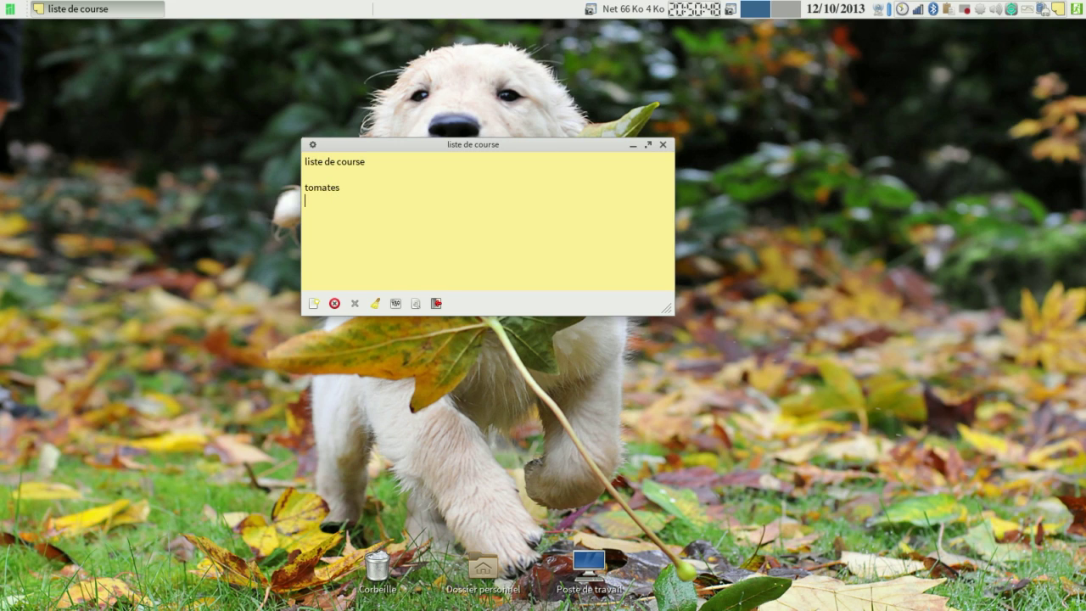
{"action": "type", "text": "har"}
{"action": "type", "text": "icots "}
{"action": "type", "text": "fromage"}
{"action": "key", "text": "Return"}
{"action": "type", "text": "etc"}
Create two new blank notes and close their windows, keeping only the "liste de course" note open.
{"action": "right_click", "coordinate": [399, 226]}
{"action": "mouse_move", "coordinate": [416, 235]}
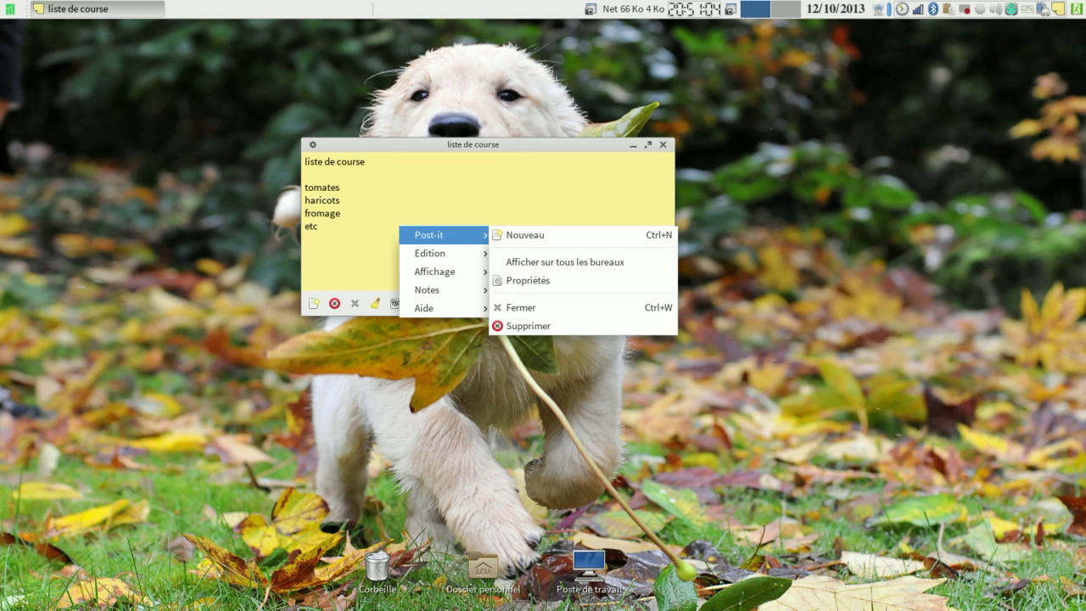
{"action": "left_click", "coordinate": [525, 236]}
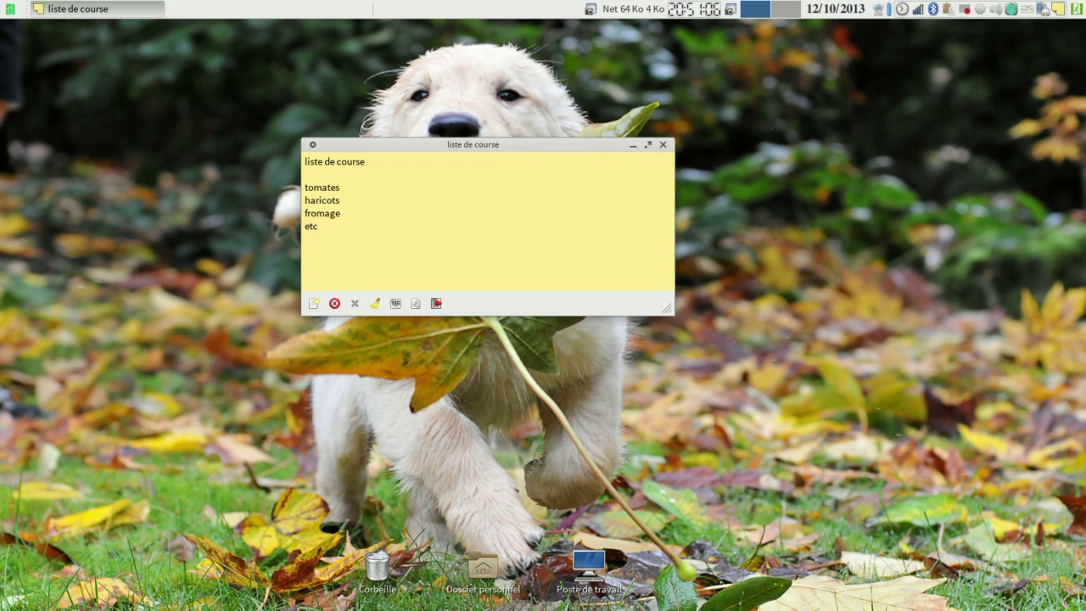
{"action": "right_click", "coordinate": [590, 194]}
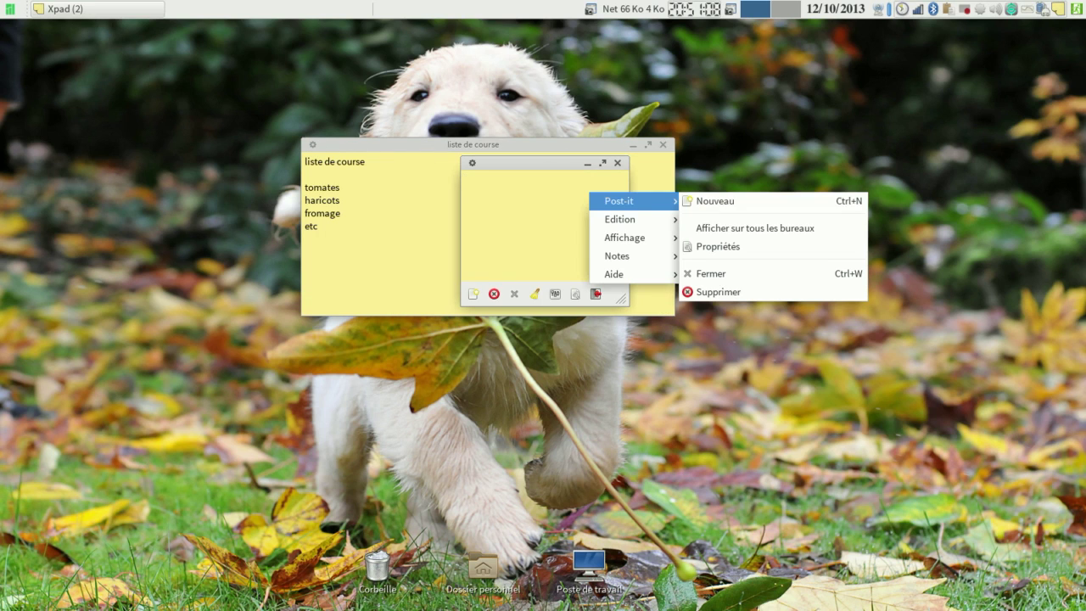
{"action": "left_click", "coordinate": [716, 201]}
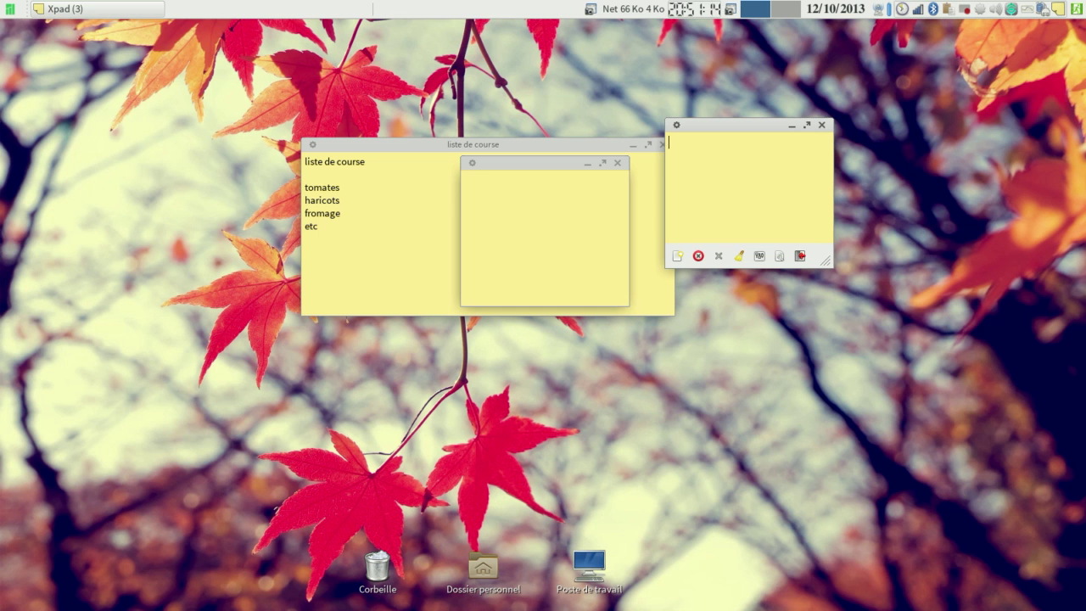
{"action": "left_click", "coordinate": [618, 163]}
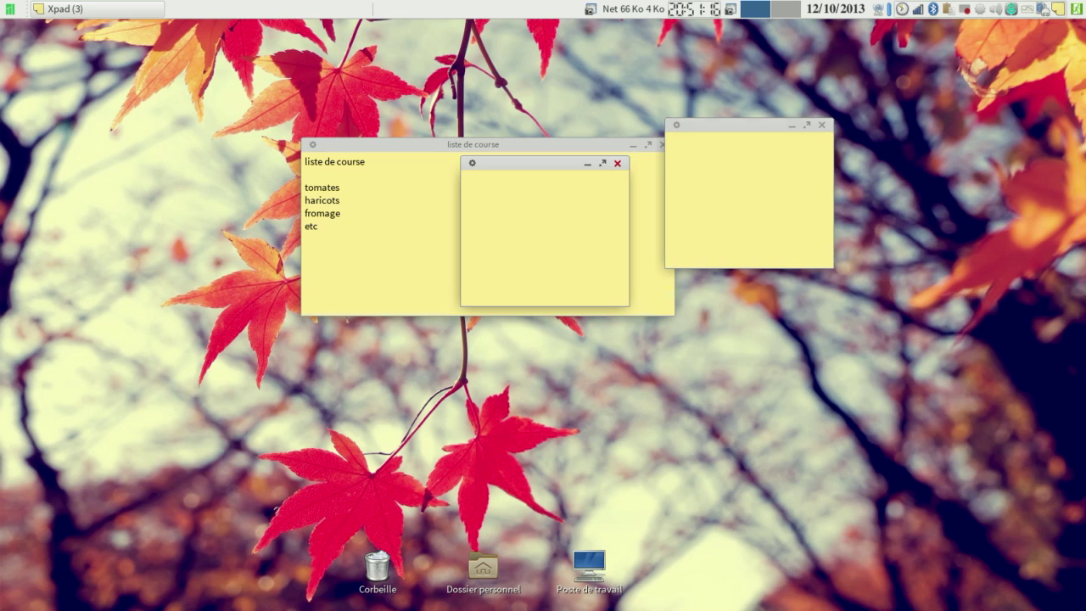
{"action": "left_click", "coordinate": [821, 125]}
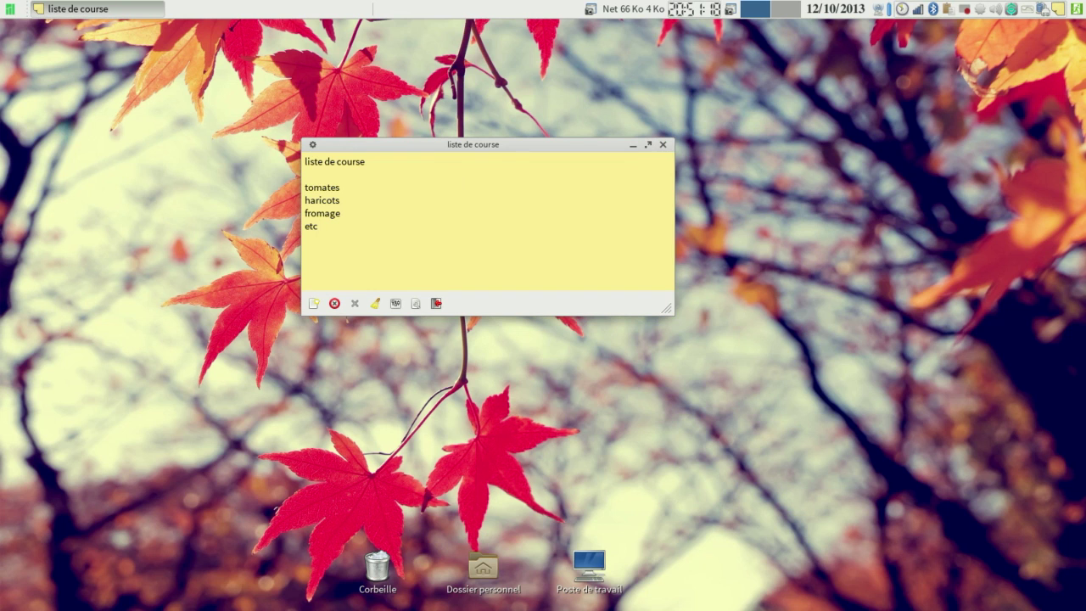
In the properties of the "liste de course" note, choose its own font instead of the xpad preference font.
{"action": "right_click", "coordinate": [377, 232]}
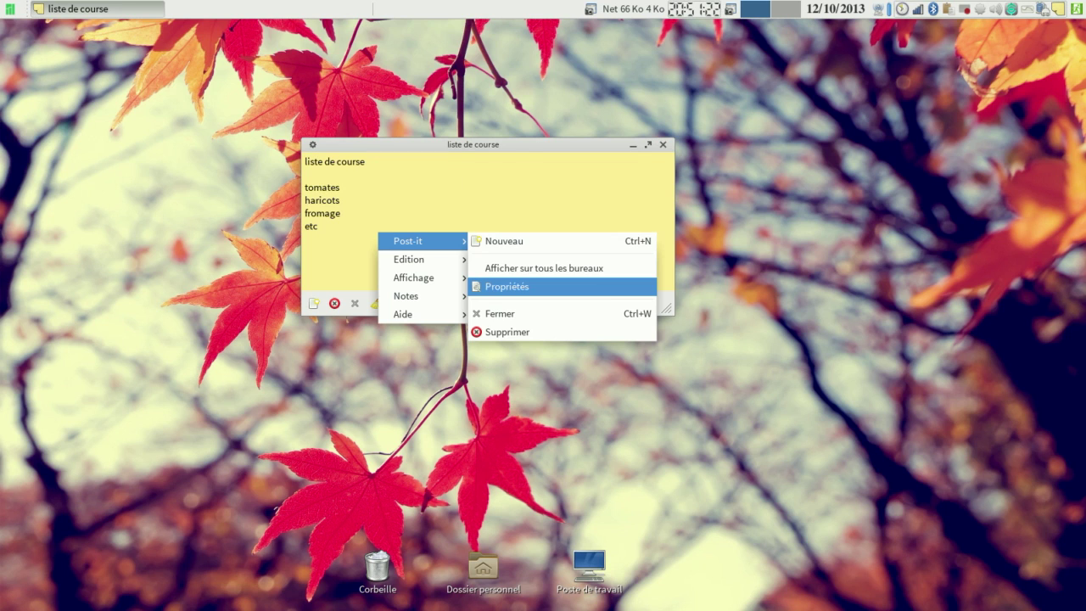
{"action": "left_click", "coordinate": [510, 286]}
{"action": "left_click", "coordinate": [446, 204]}
{"action": "left_click", "coordinate": [573, 204]}
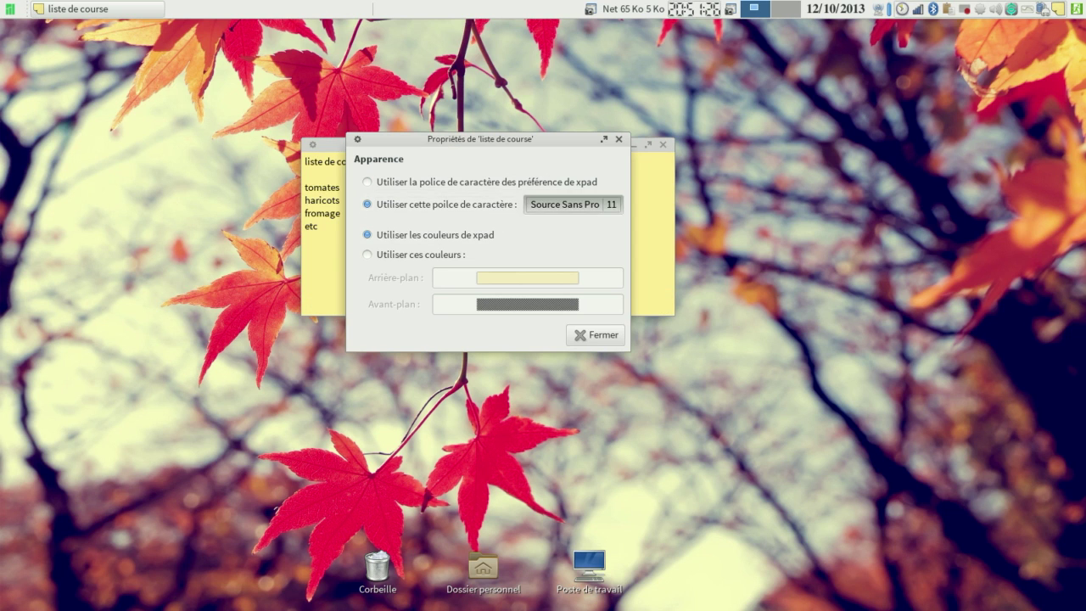
Browse the font families available for the note, cancel the font selection and close the note's properties.
{"action": "key", "text": "Tab"}
{"action": "key", "text": "Return"}
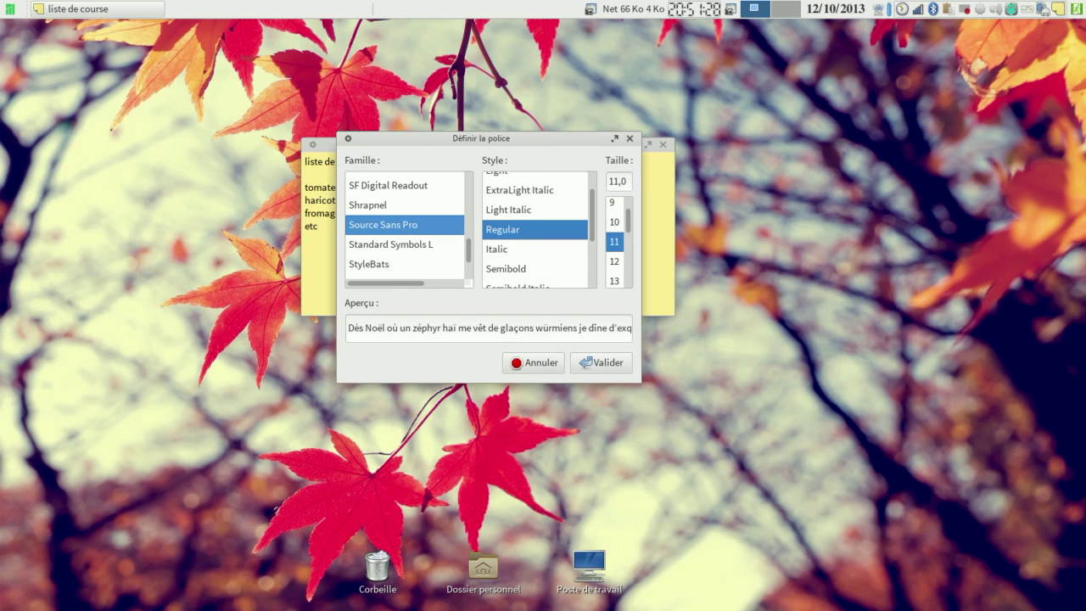
{"action": "scroll", "coordinate": [406, 230], "scroll_direction": "up", "scroll_amount": 10}
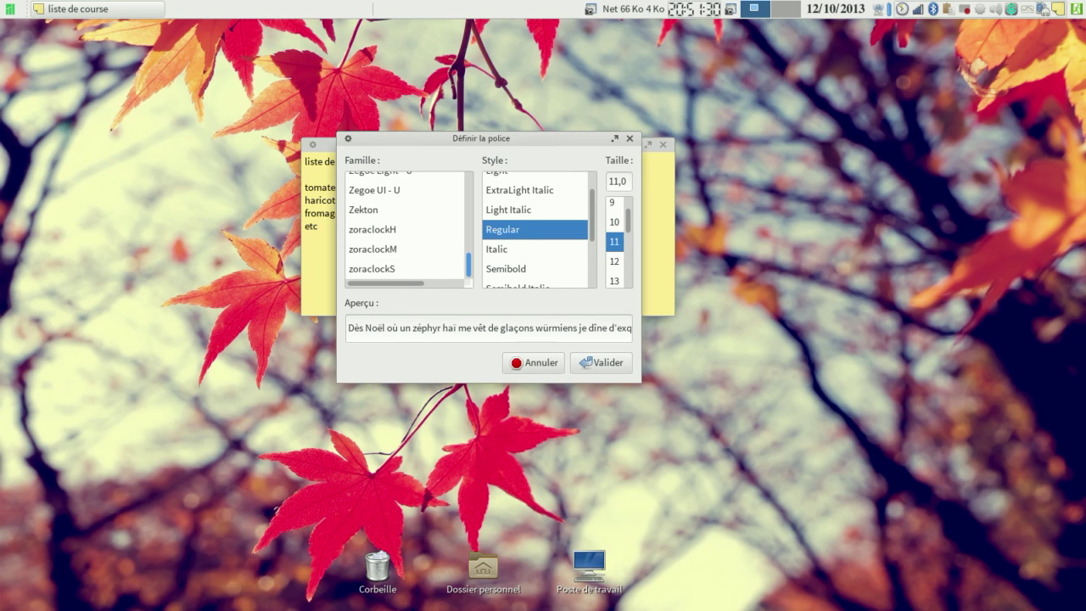
{"action": "scroll", "coordinate": [406, 229], "scroll_direction": "up", "scroll_amount": 5}
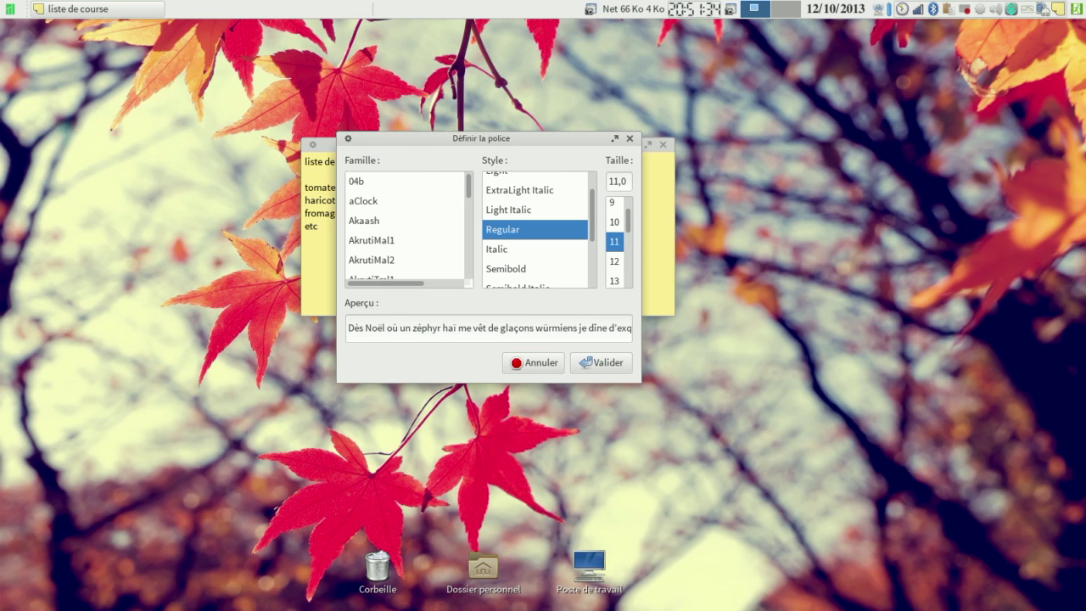
{"action": "left_click", "coordinate": [532, 362]}
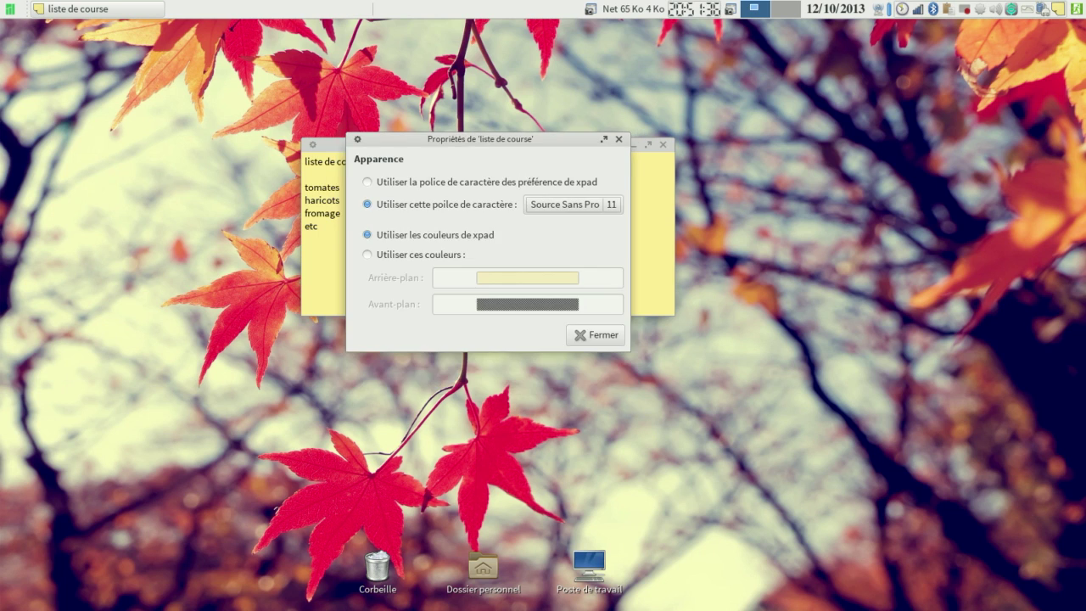
{"action": "left_click", "coordinate": [596, 334]}
Examine the editing, display, notes-list and help commands available for the "liste de course" note.
{"action": "mouse_move", "coordinate": [560, 293]}
{"action": "right_click", "coordinate": [451, 244]}
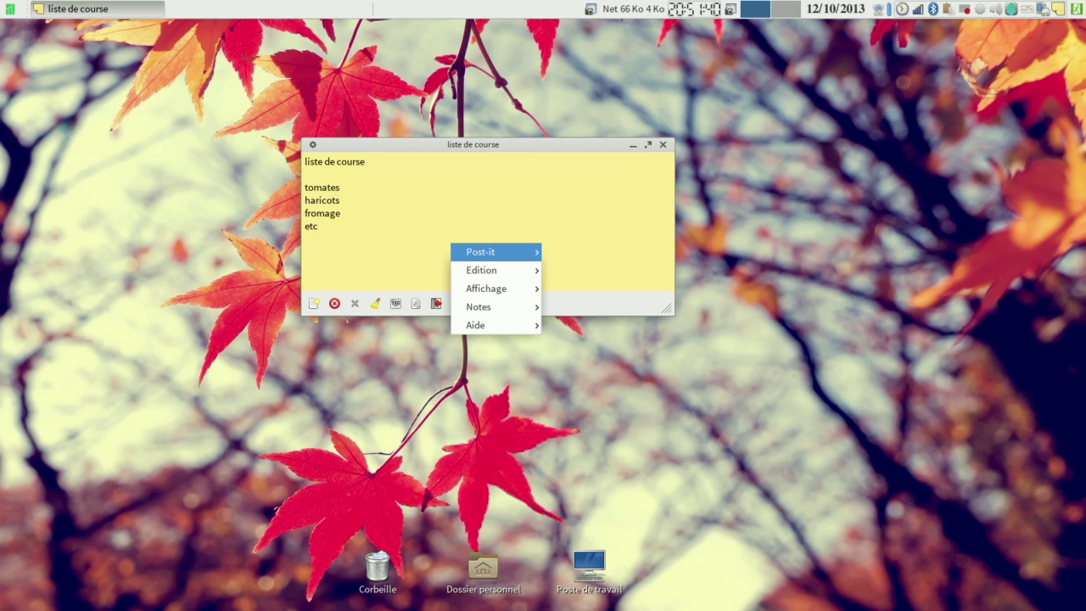
{"action": "mouse_move", "coordinate": [492, 270]}
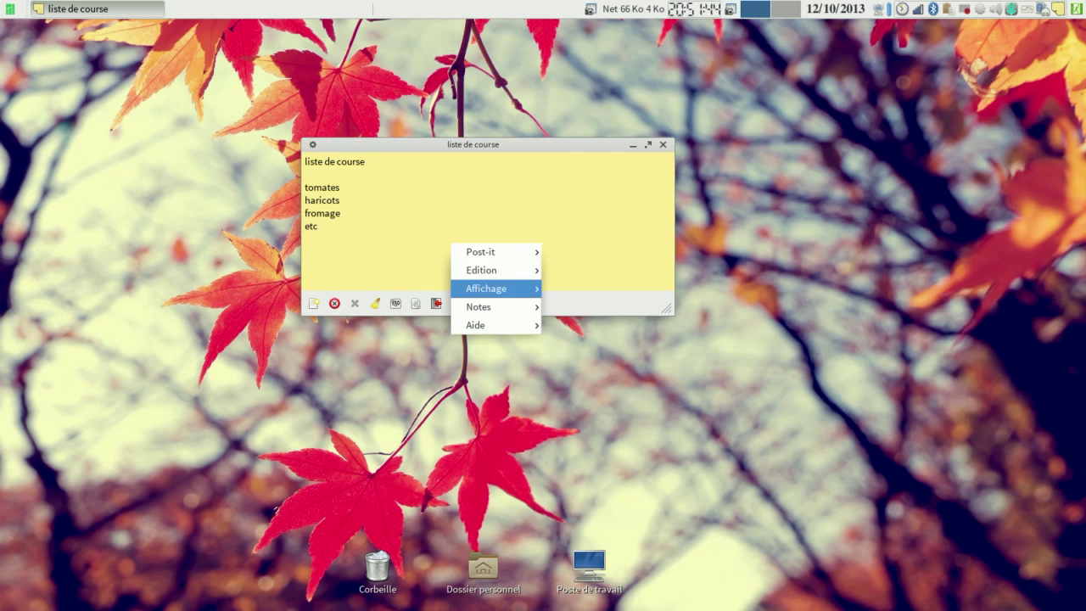
{"action": "key", "text": "Down"}
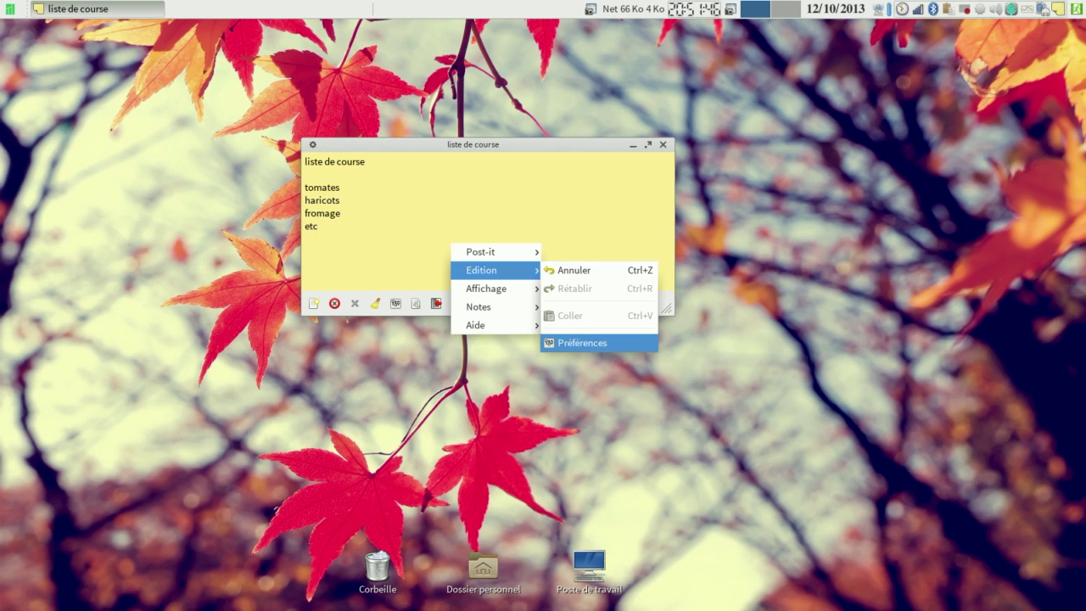
{"action": "key", "text": "Left"}
{"action": "key", "text": "Down"}
{"action": "key", "text": "Down"}
{"action": "key", "text": "Up"}
{"action": "key", "text": "Right"}
{"action": "key", "text": "Down"}
{"action": "key", "text": "Down"}
{"action": "key", "text": "Down"}
{"action": "key", "text": "Left"}
{"action": "key", "text": "Down"}
{"action": "key", "text": "Down"}
{"action": "key", "text": "Up"}
{"action": "key", "text": "Right"}
{"action": "key", "text": "Down"}
{"action": "key", "text": "Left"}
{"action": "key", "text": "Right"}
{"action": "key", "text": "Down"}
{"action": "key", "text": "Down"}
{"action": "key", "text": "Down"}
{"action": "key", "text": "Down"}
{"action": "key", "text": "Up"}
{"action": "key", "text": "Left"}
{"action": "key", "text": "Right"}
{"action": "key", "text": "Down"}
{"action": "key", "text": "Left"}
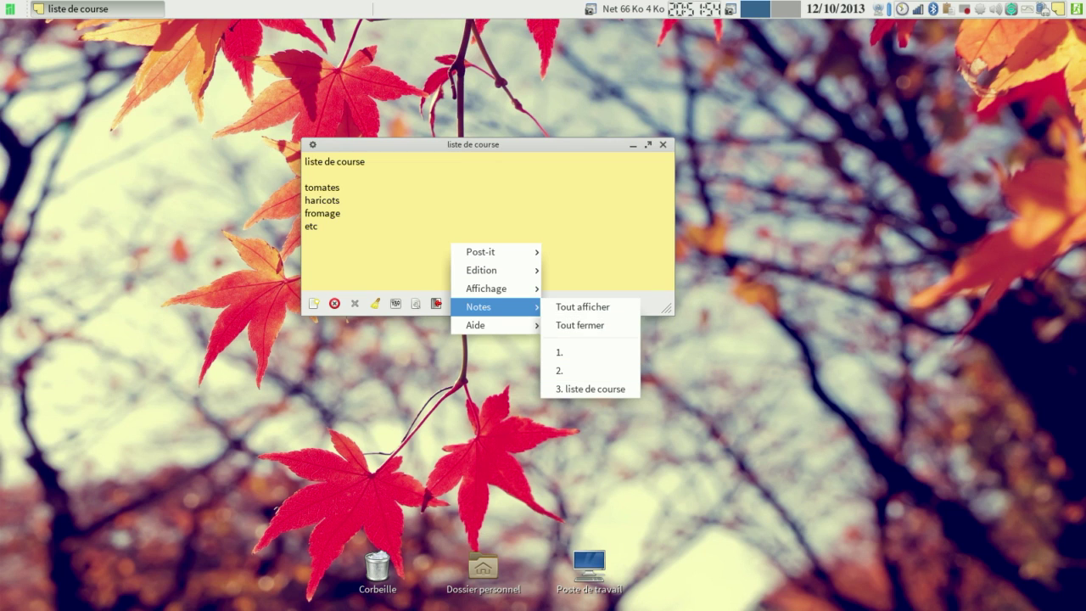
{"action": "key", "text": "Down"}
{"action": "key", "text": "Up"}
{"action": "key", "text": "Up"}
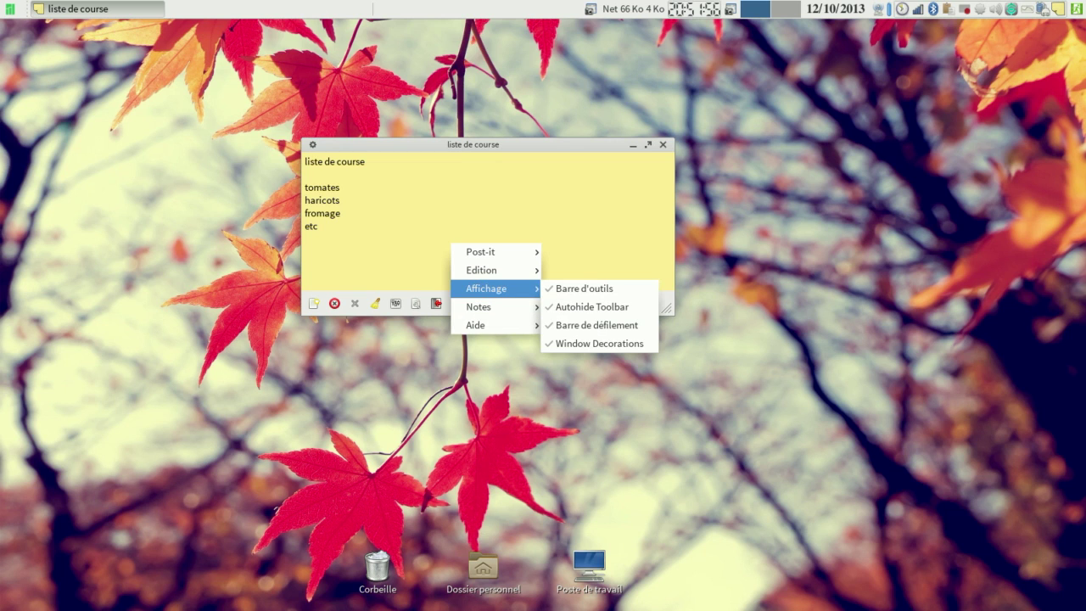
Review the appearance and option settings in the Xpad preferences, and close them.
{"action": "key", "text": "Up"}
{"action": "key", "text": "Right"}
{"action": "key", "text": "Down"}
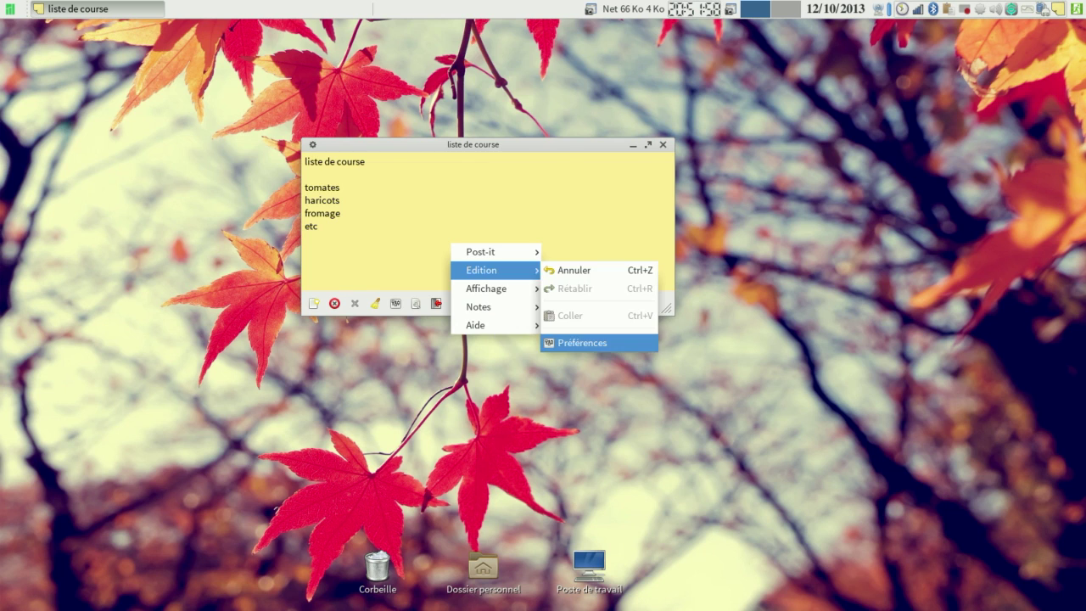
{"action": "key", "text": "Return"}
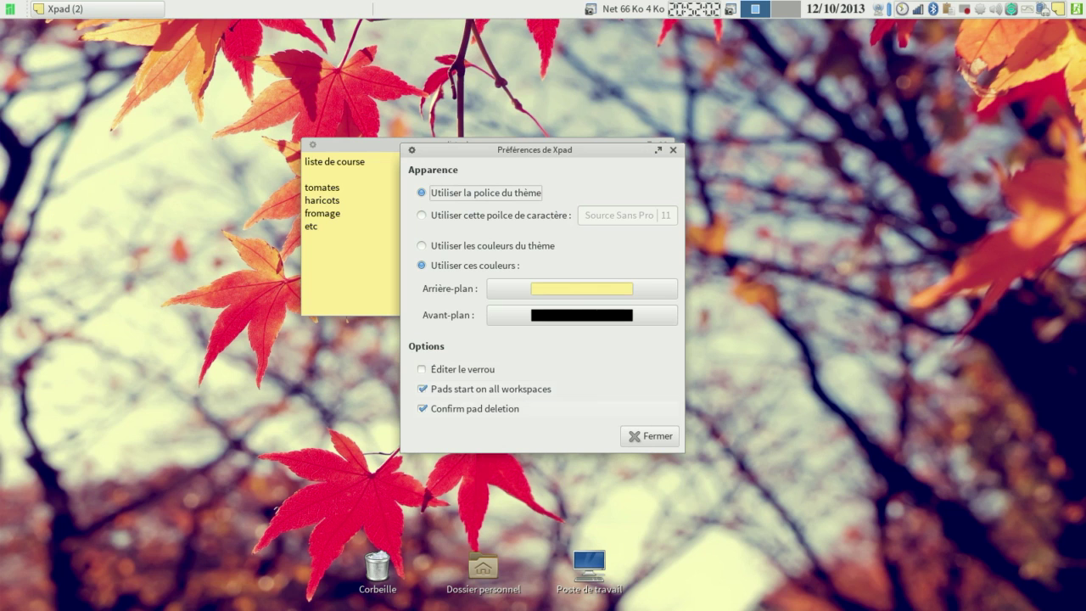
{"action": "left_click", "coordinate": [650, 436]}
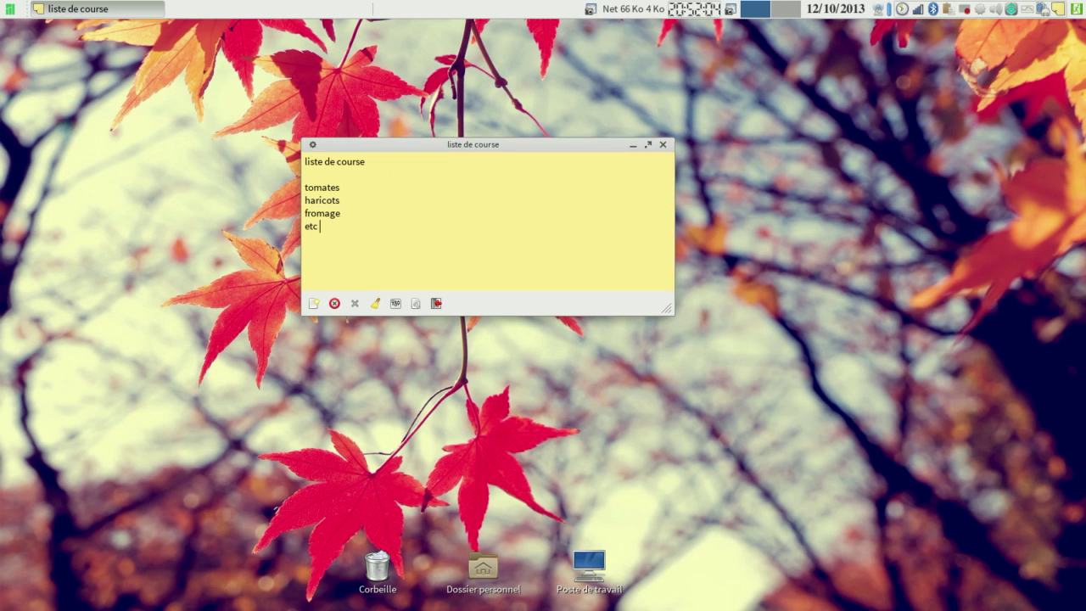
Close the "liste de course" note and bring all the notes back on screen.
{"action": "left_click", "coordinate": [663, 144]}
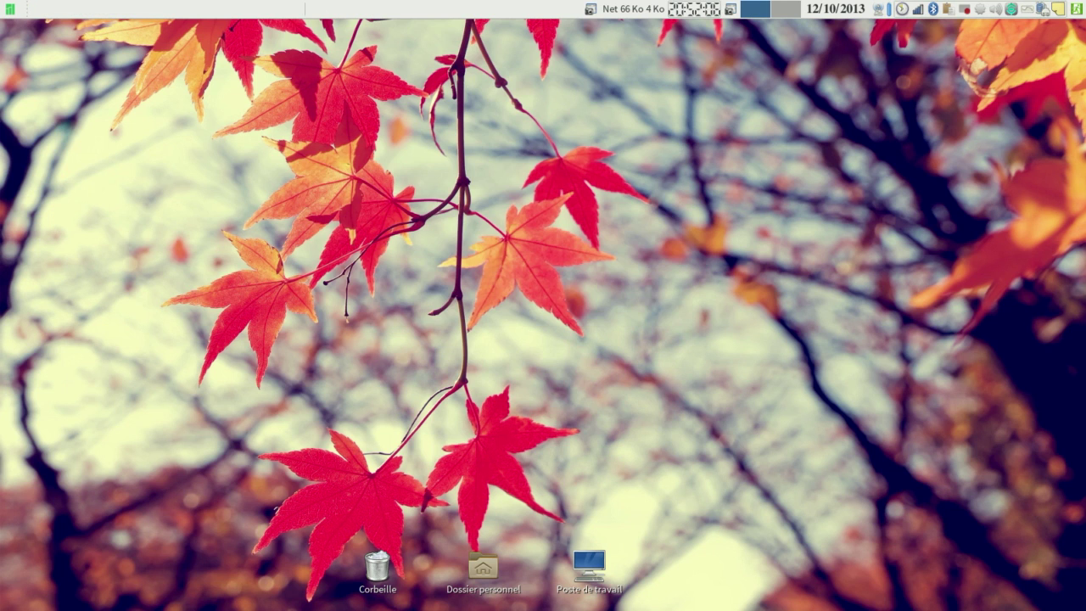
{"action": "left_click", "coordinate": [1058, 8]}
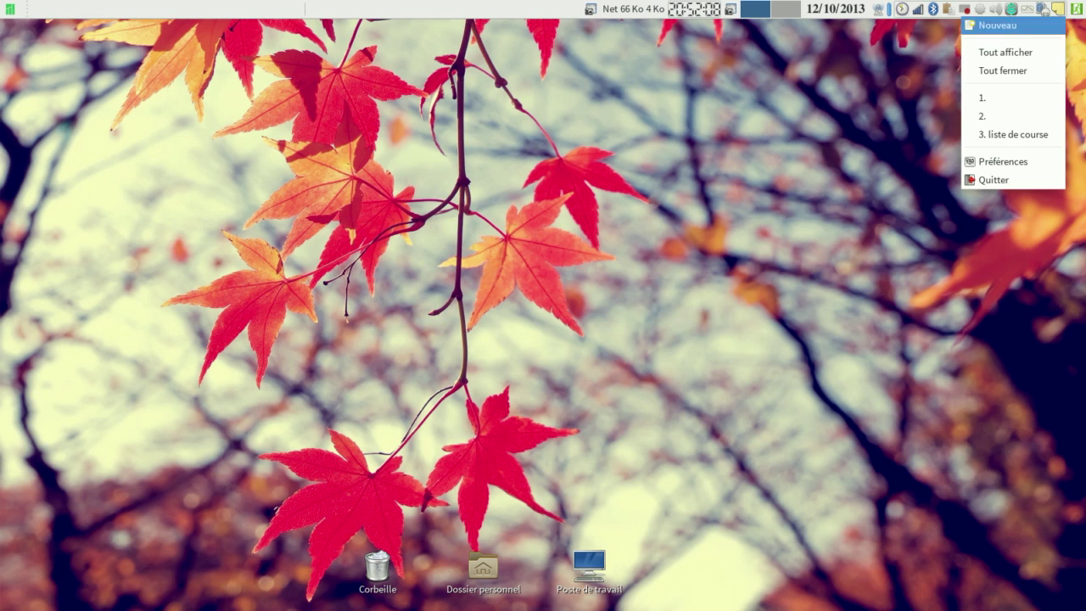
{"action": "left_click", "coordinate": [1009, 53]}
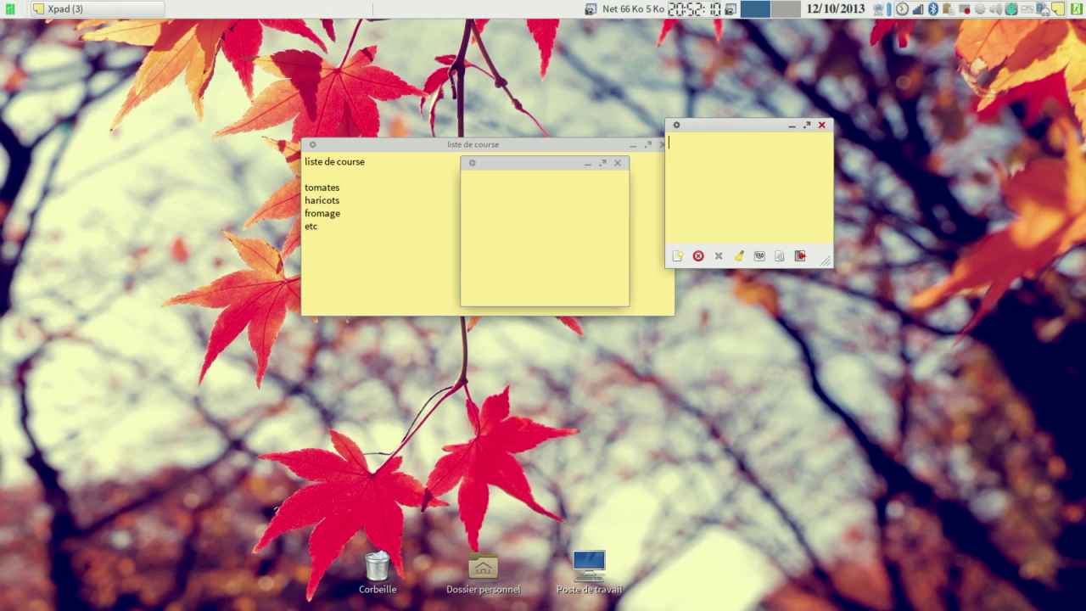
Close the two blank notes and permanently delete the "liste de course" note.
{"action": "left_click", "coordinate": [821, 125]}
{"action": "key", "text": "ctrl+w"}
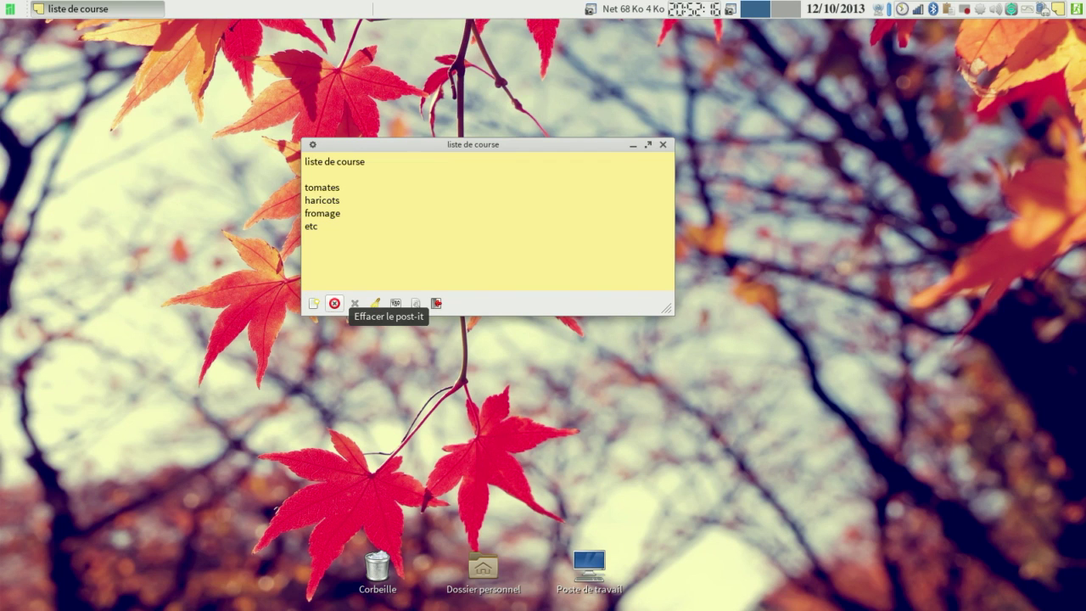
{"action": "left_click", "coordinate": [335, 303]}
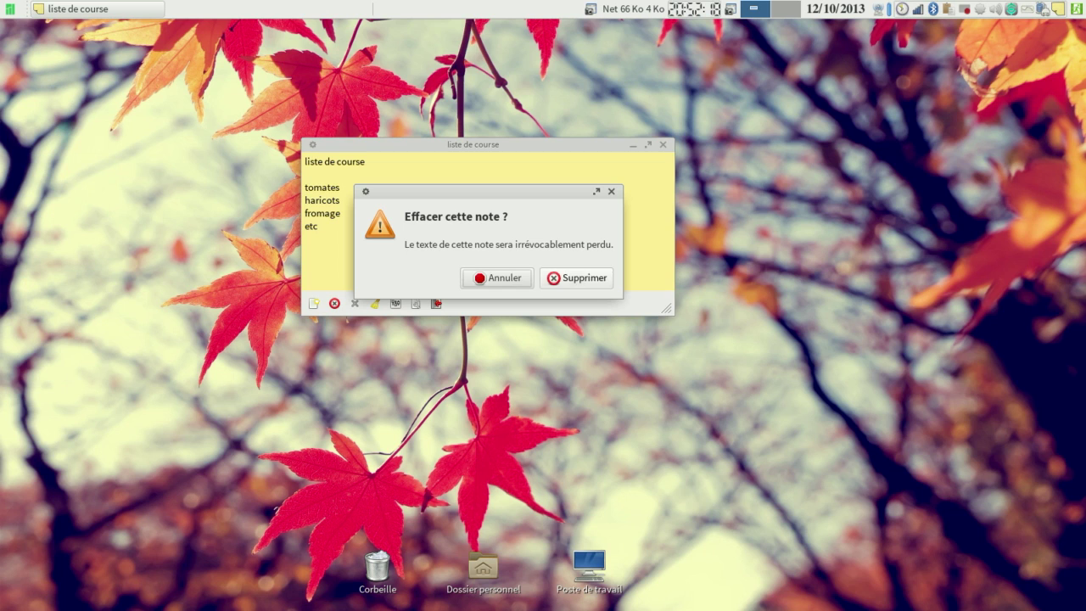
{"action": "left_click", "coordinate": [577, 278]}
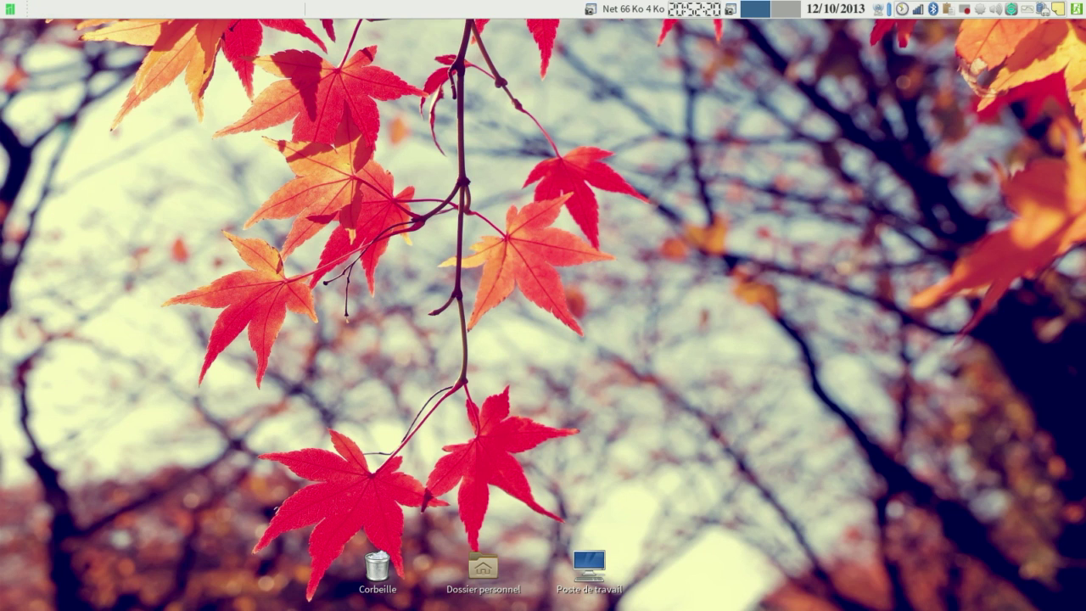
Bring the two blank notes back on screen and make the front one active.
{"action": "left_click", "coordinate": [1058, 9]}
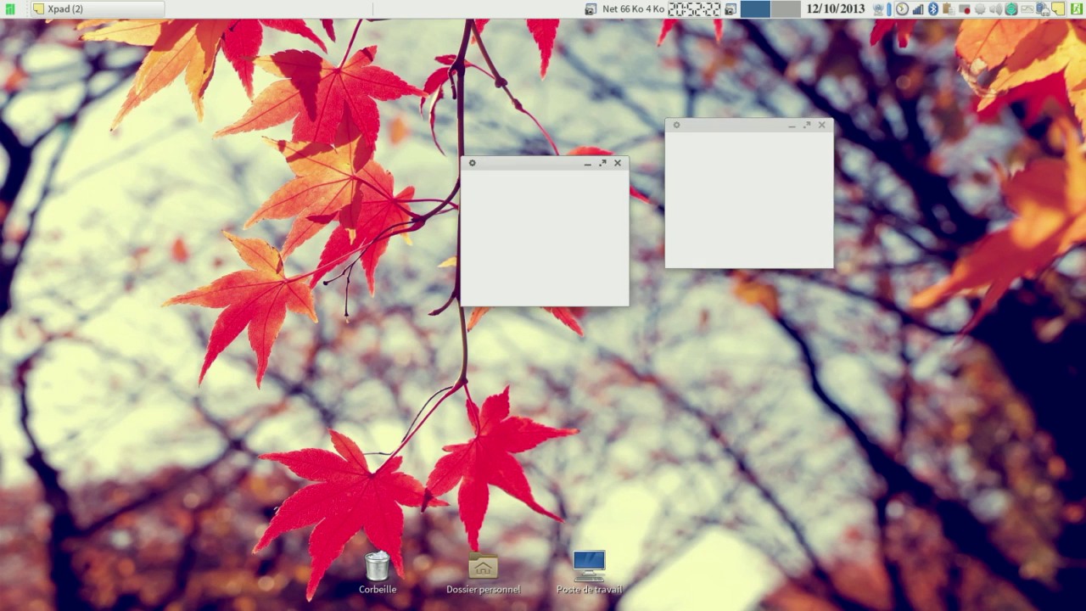
{"action": "left_click", "coordinate": [530, 219]}
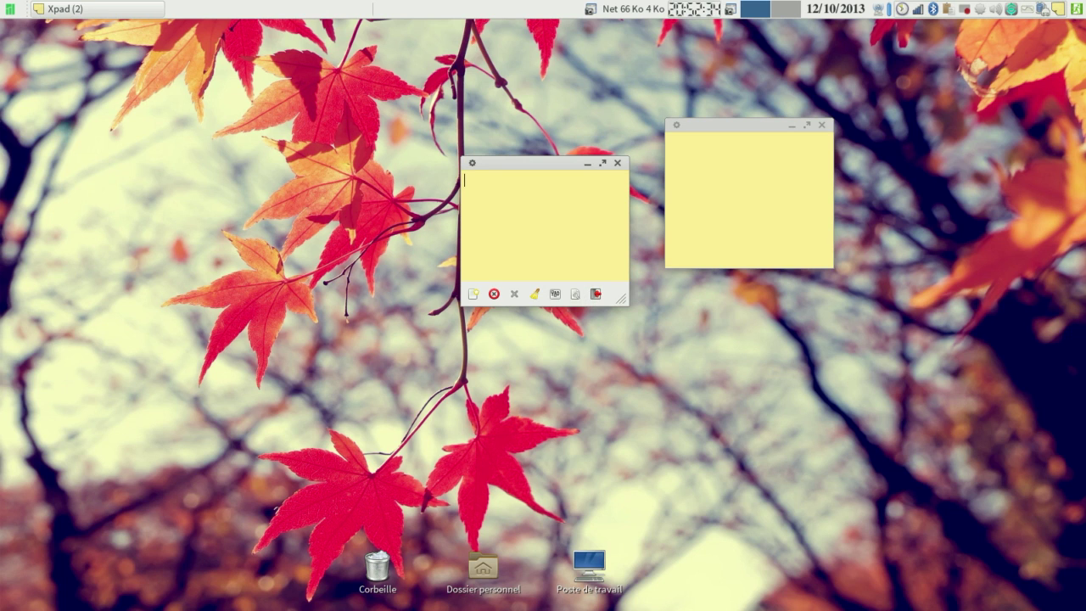
Read Xpad's built-in help contents on moving, resizing and colouring notes, and close the help.
{"action": "right_click", "coordinate": [568, 227]}
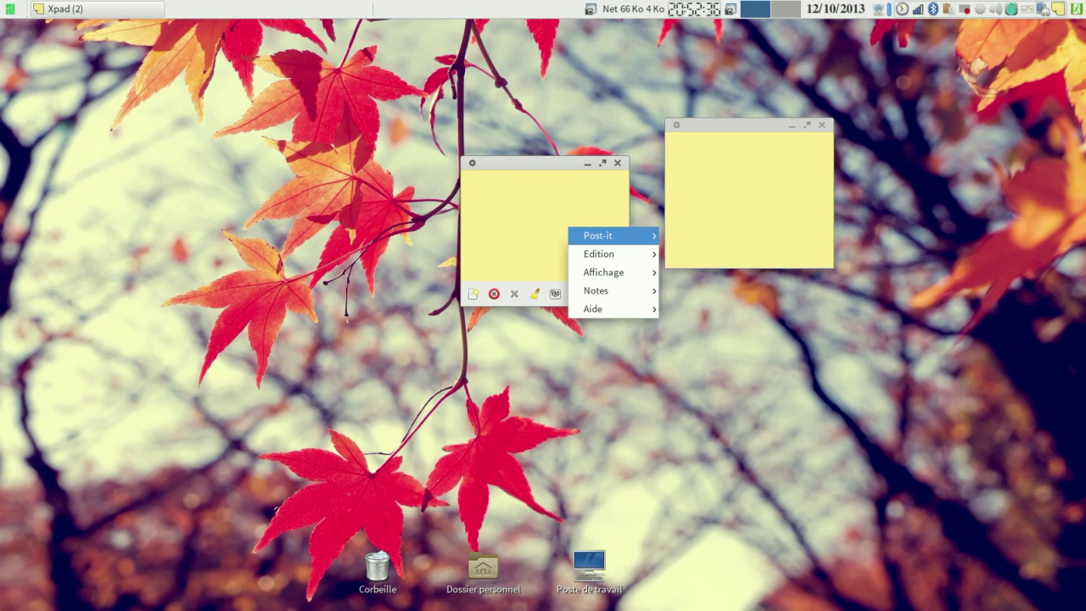
{"action": "mouse_move", "coordinate": [597, 236]}
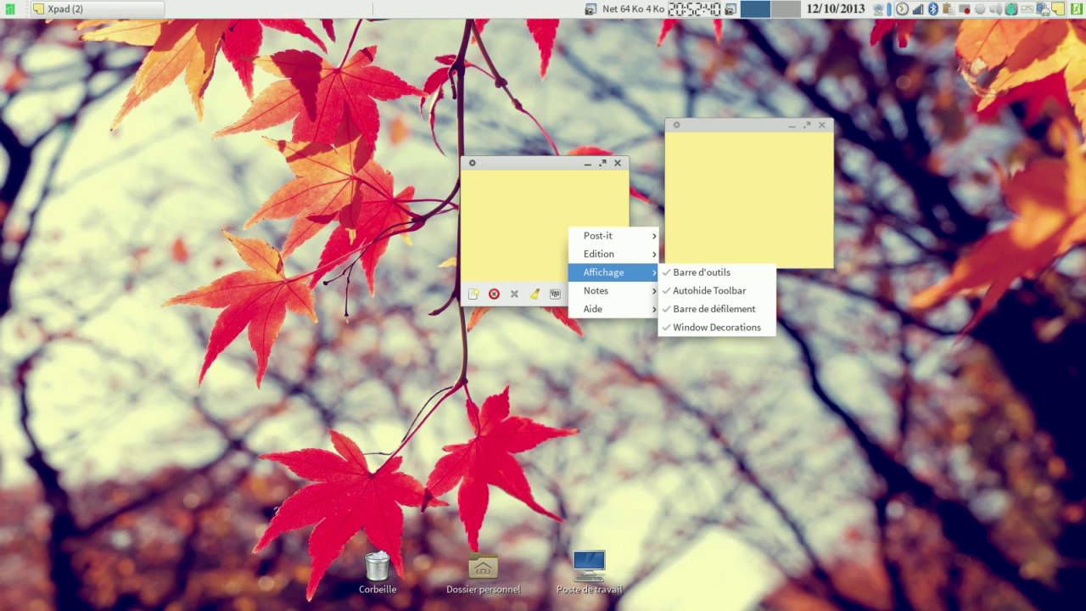
{"action": "mouse_move", "coordinate": [596, 290]}
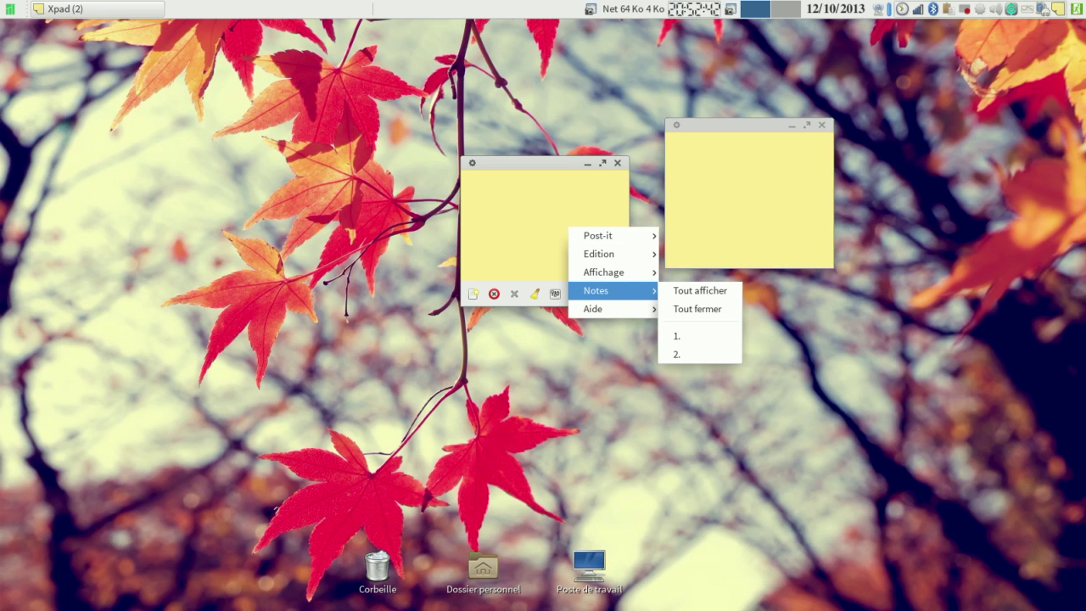
{"action": "mouse_move", "coordinate": [592, 309]}
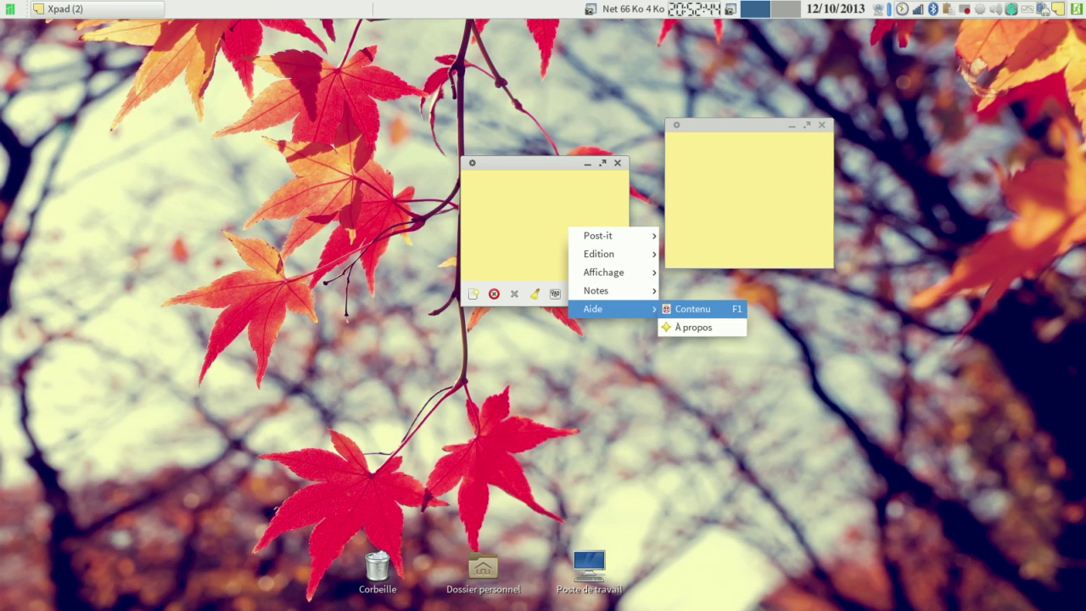
{"action": "left_click", "coordinate": [693, 309]}
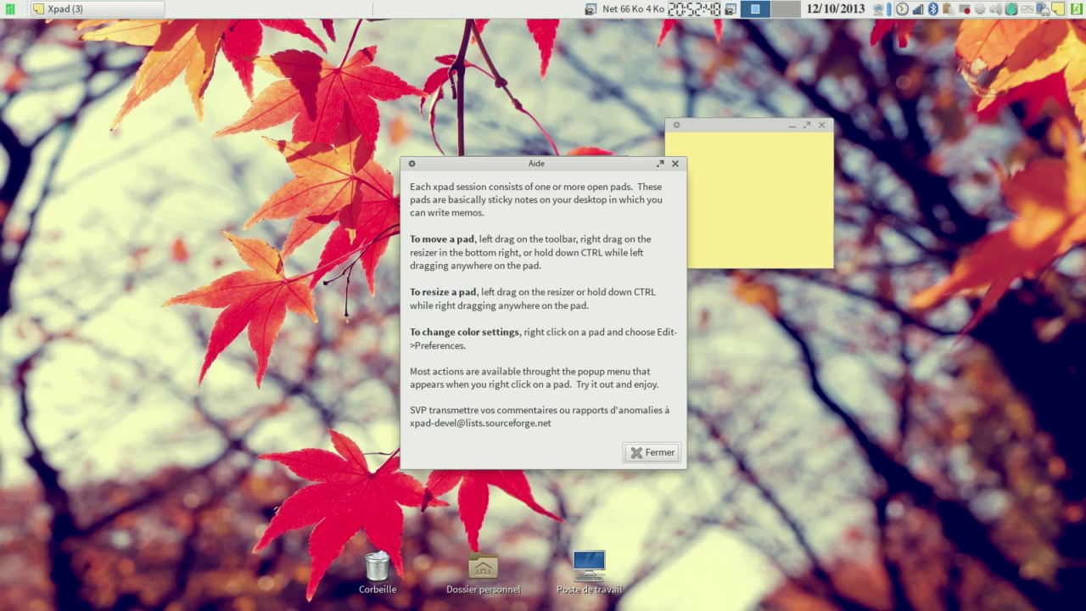
{"action": "left_click", "coordinate": [652, 452]}
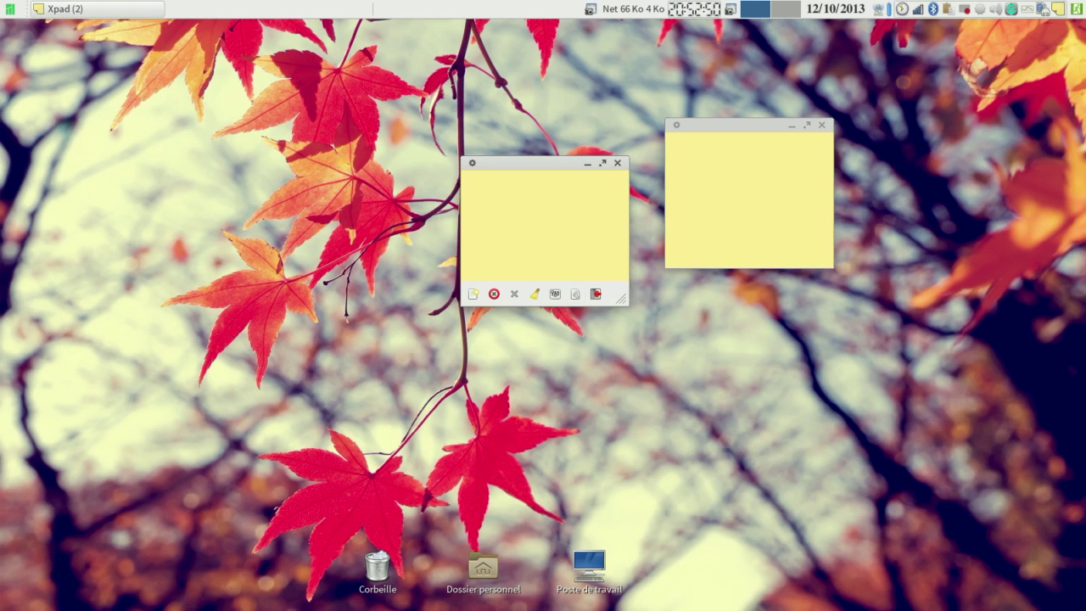
View the About information for Xpad and close it.
{"action": "right_click", "coordinate": [552, 206]}
{"action": "mouse_move", "coordinate": [594, 286]}
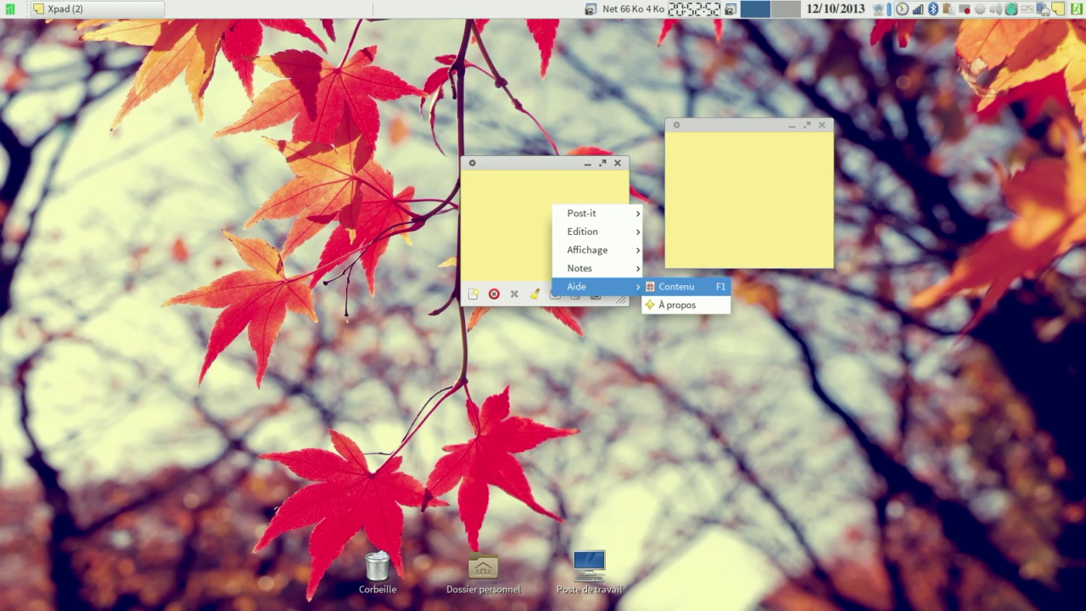
{"action": "left_click", "coordinate": [676, 305]}
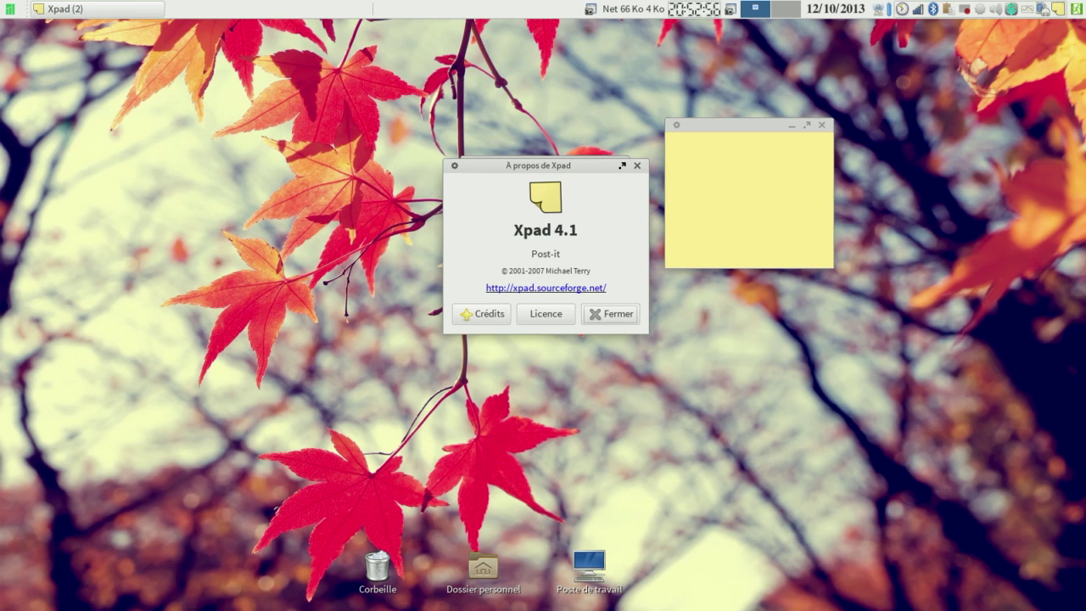
{"action": "left_click", "coordinate": [637, 165]}
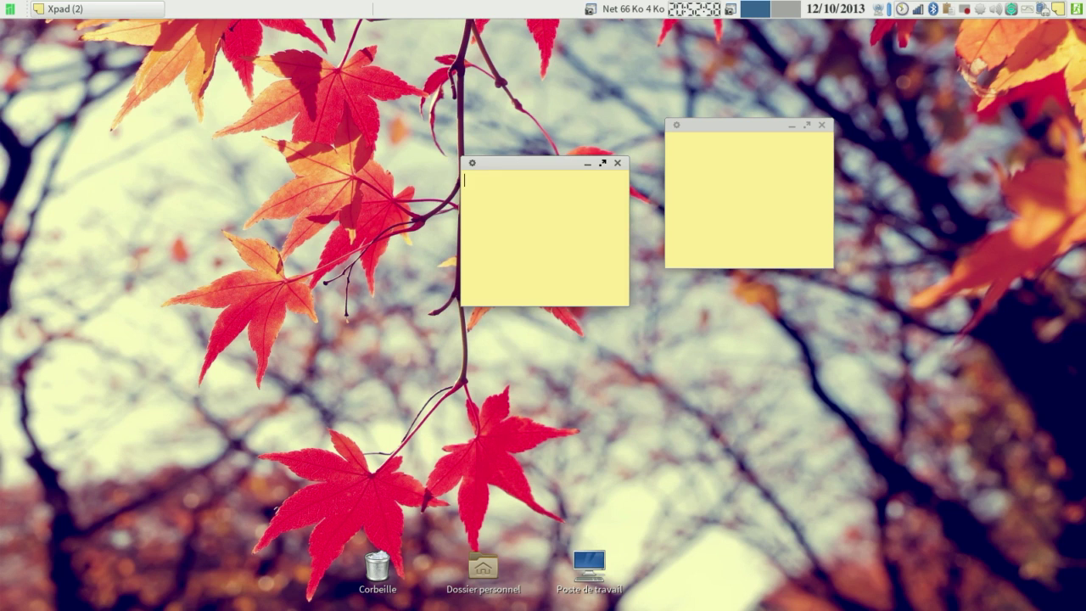
Maximize the active blank note so that it fills the desktop.
{"action": "left_click", "coordinate": [603, 162]}
{"action": "right_click", "coordinate": [406, 36]}
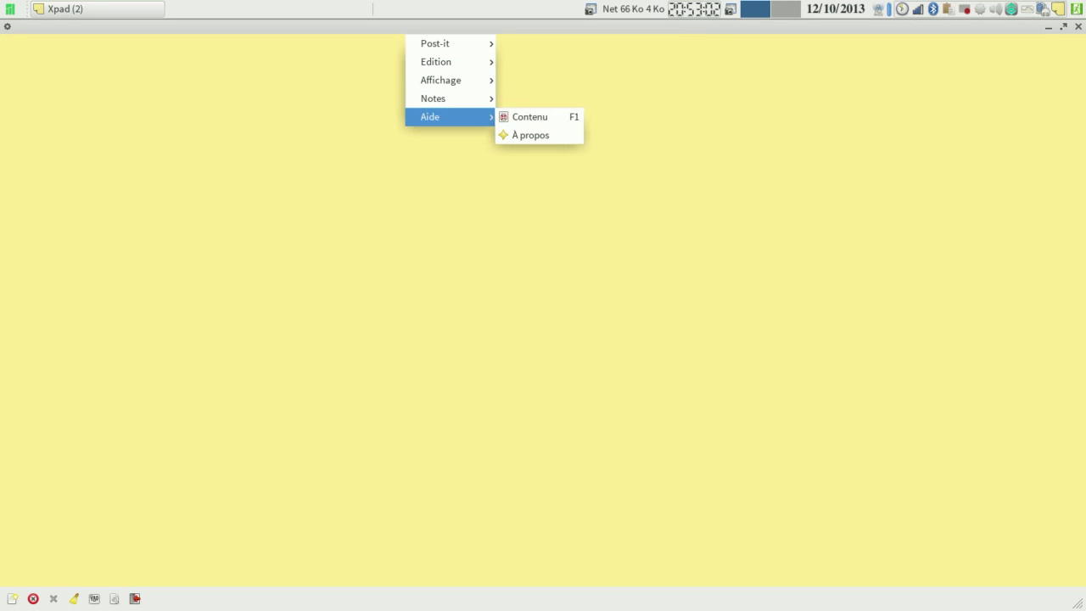
{"action": "key", "text": "Escape"}
Open Xpad's About window from the maximized note and move it slightly higher over the note.
{"action": "right_click", "coordinate": [479, 95]}
{"action": "mouse_move", "coordinate": [520, 178]}
{"action": "left_click", "coordinate": [608, 197]}
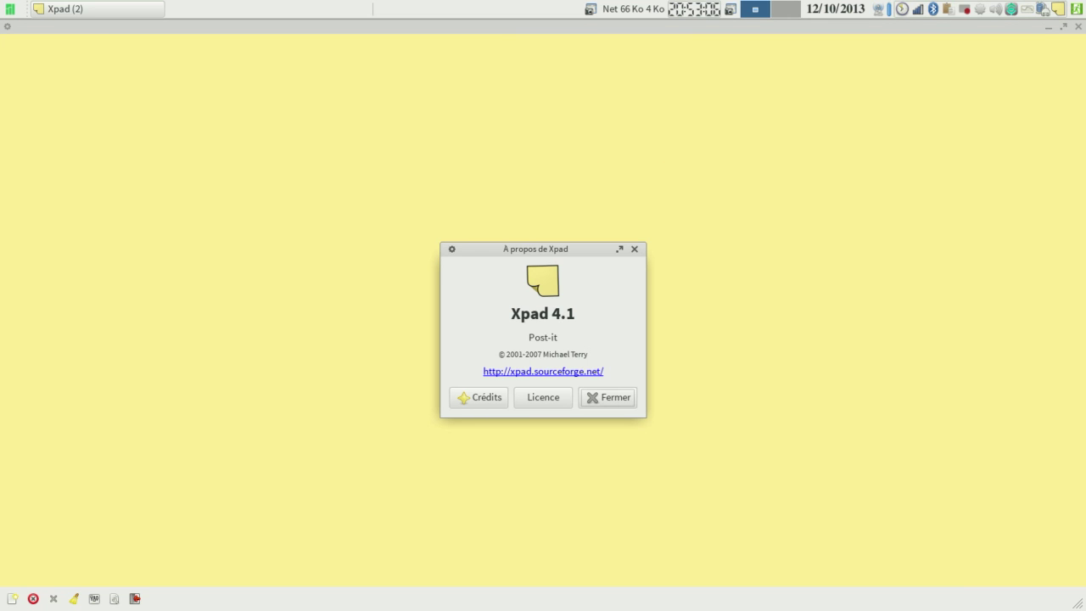
{"action": "left_click_drag", "start_coordinate": [536, 250], "coordinate": [526, 176]}
Review the writing, translation and artwork credits and the licence text of Xpad, closing each window.
{"action": "key", "text": "shift+Tab"}
{"action": "key", "text": "shift+Tab"}
{"action": "key", "text": "Return"}
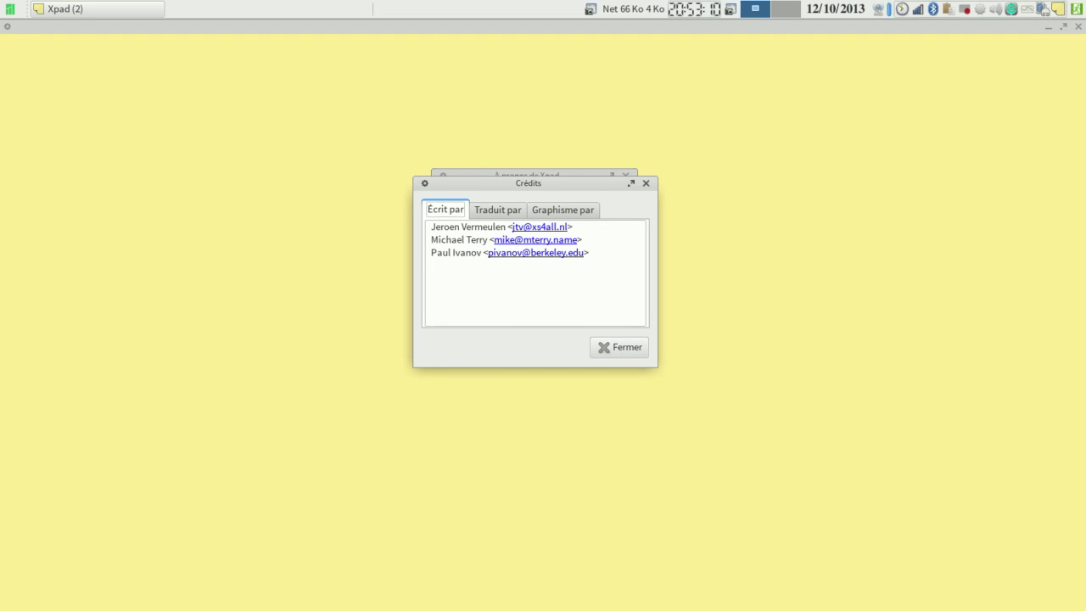
{"action": "key", "text": "Right"}
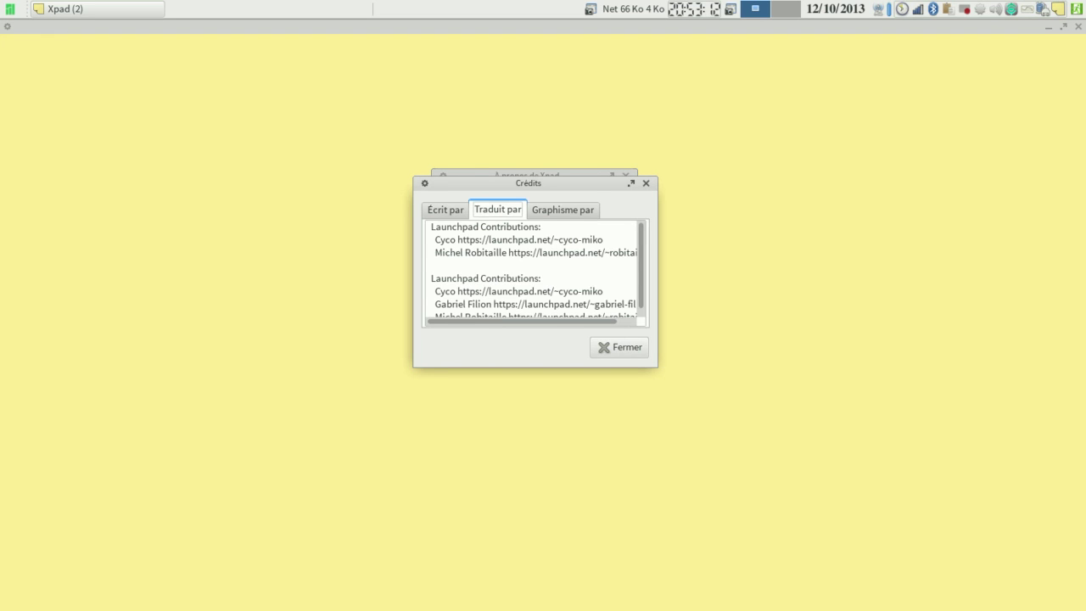
{"action": "key", "text": "Right"}
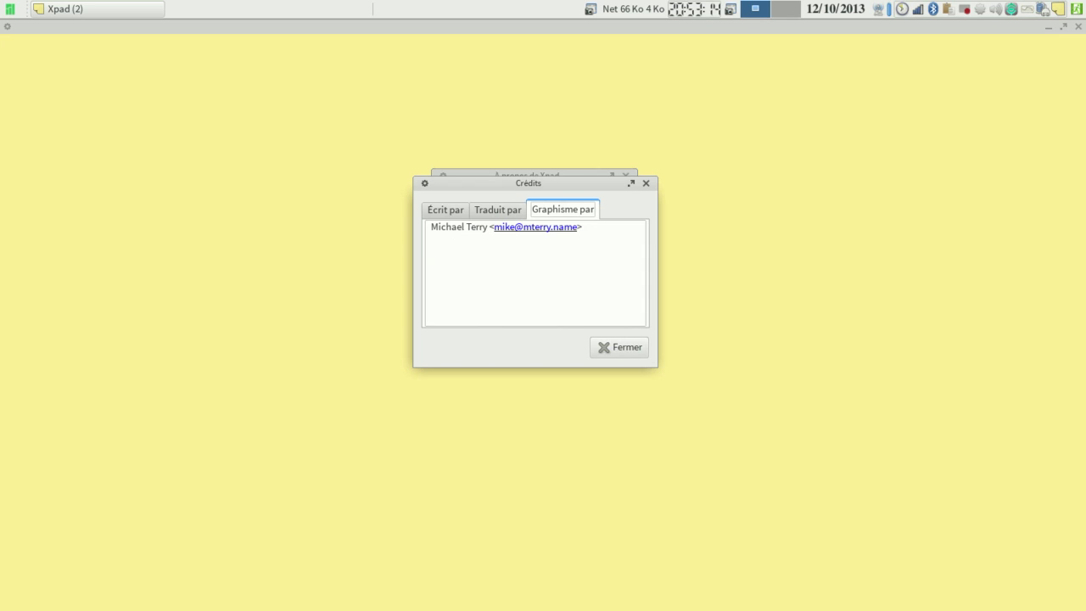
{"action": "left_click", "coordinate": [619, 347]}
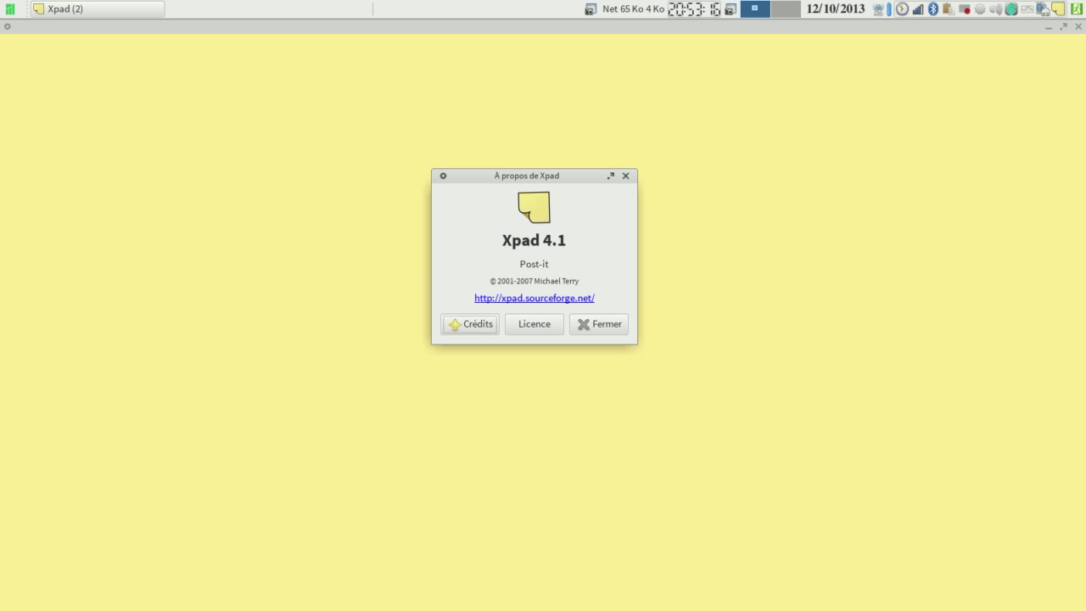
{"action": "key", "text": "Return"}
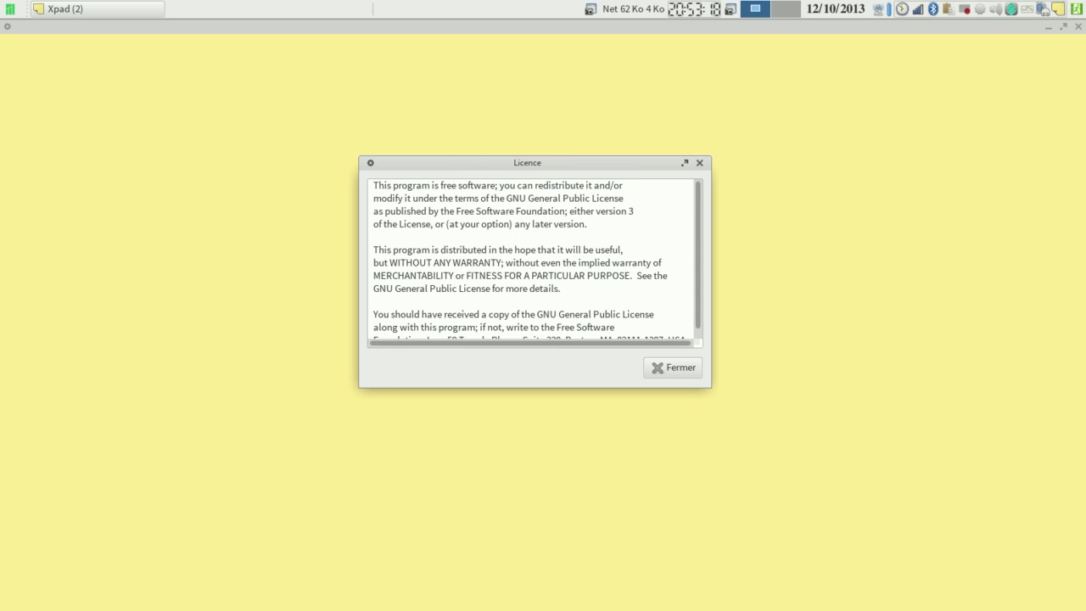
{"action": "key", "text": "Return"}
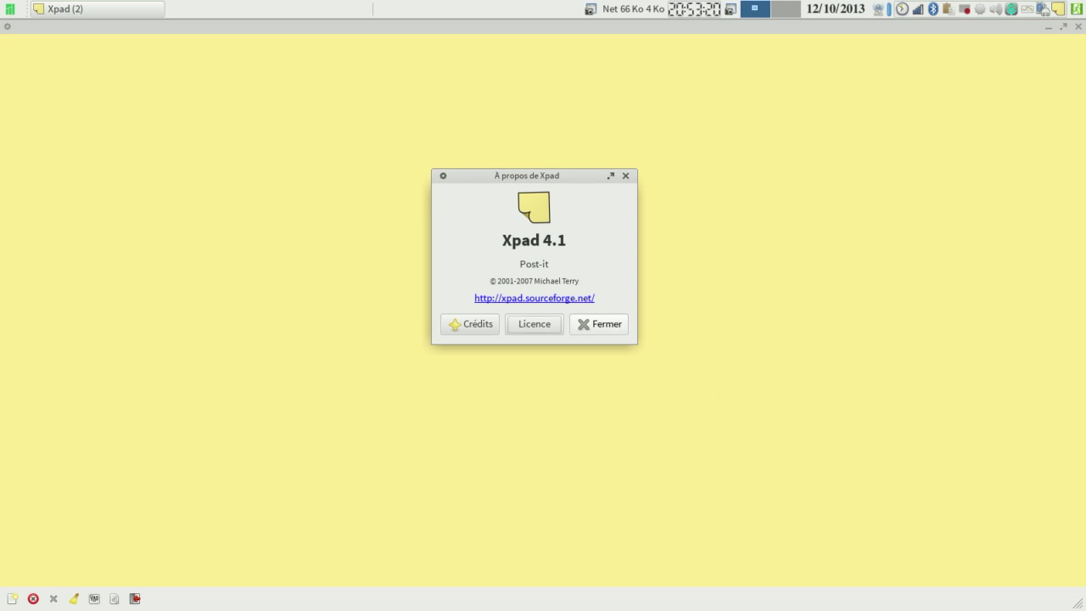